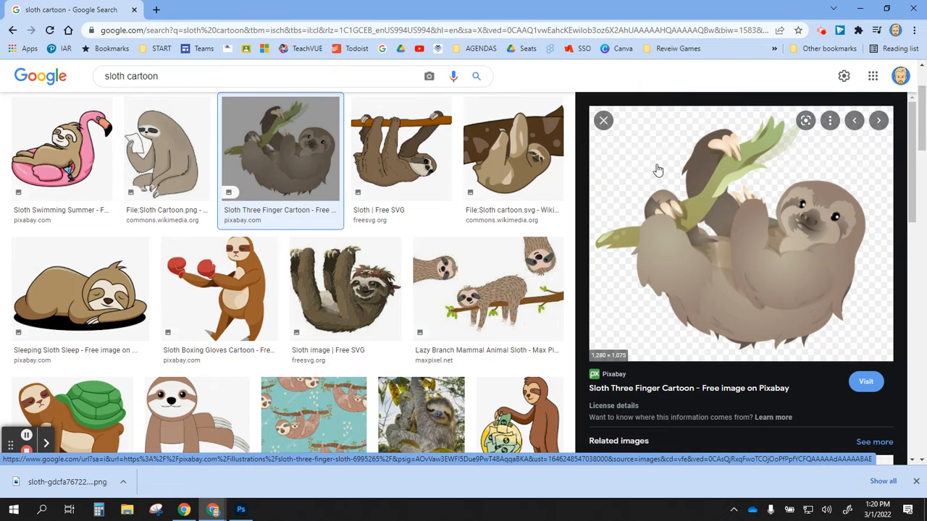
# Step: Bring up the context menu on the large Pixabay 'Sloth Three Finger Cartoon' preview image
pyautogui.rightClick(703, 249)
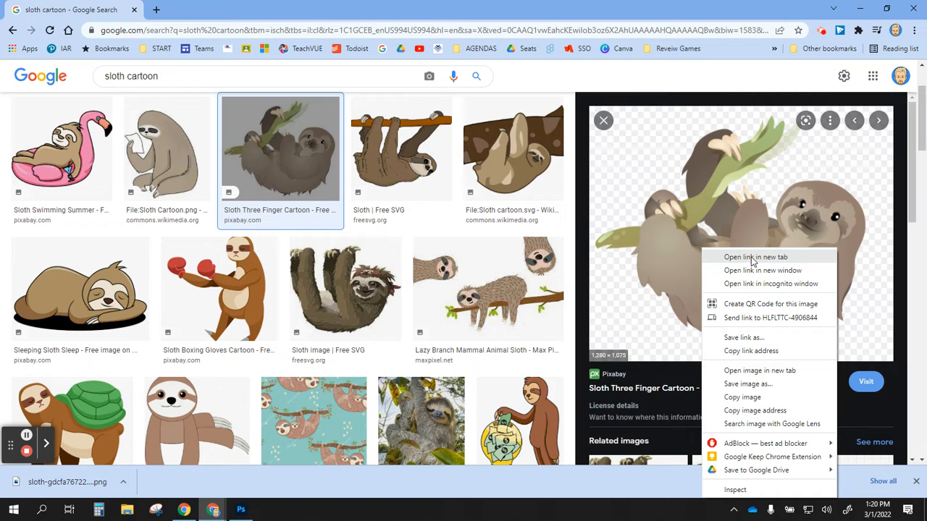
pyautogui.rightClick(766, 216)
pyautogui.rightClick(726, 278)
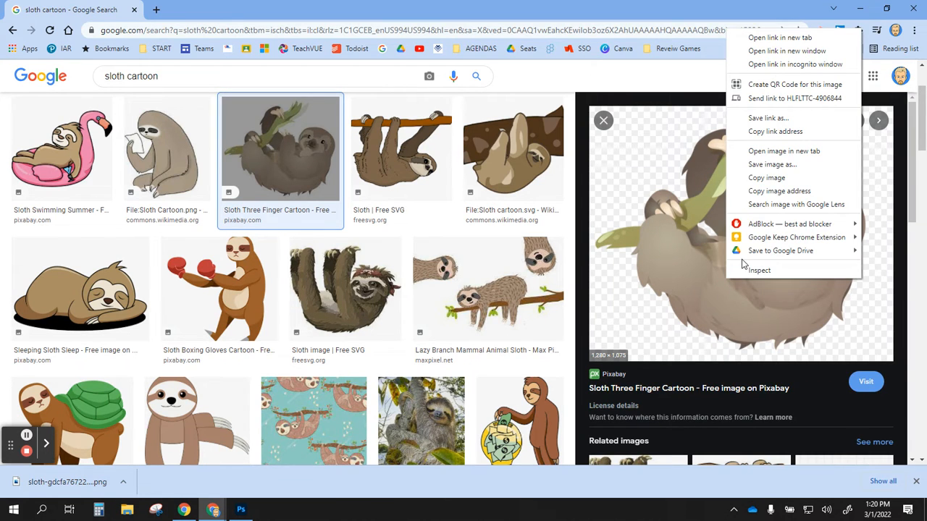
# Step: Open the full-size sloth image in a new browser tab and view it
pyautogui.click(788, 156)
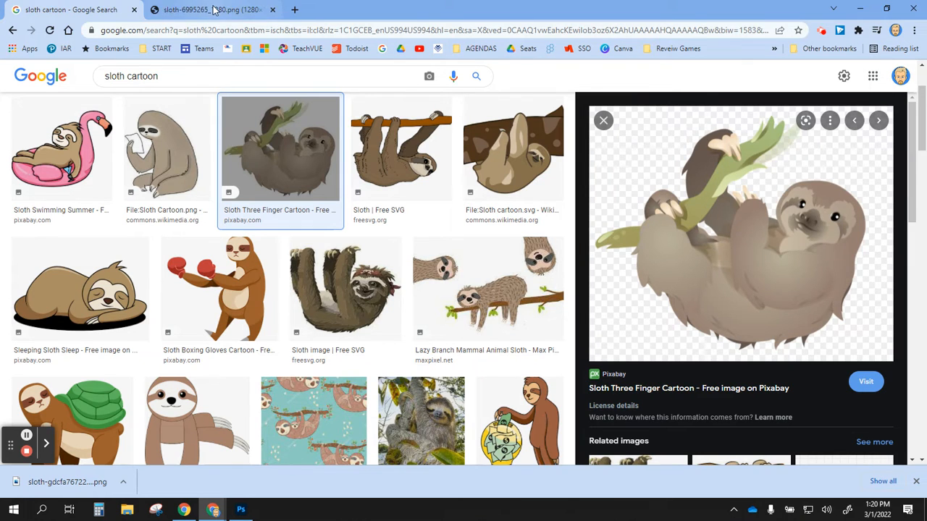
pyautogui.click(214, 10)
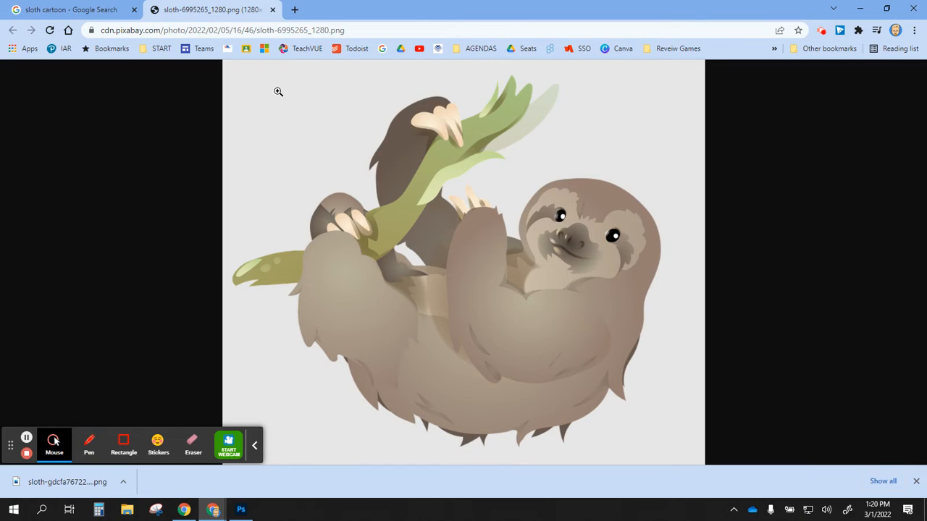
pyautogui.click(254, 445)
pyautogui.click(442, 246)
# Step: Start saving the full-size sloth image, then cancel the Save image as dialog
pyautogui.rightClick(443, 247)
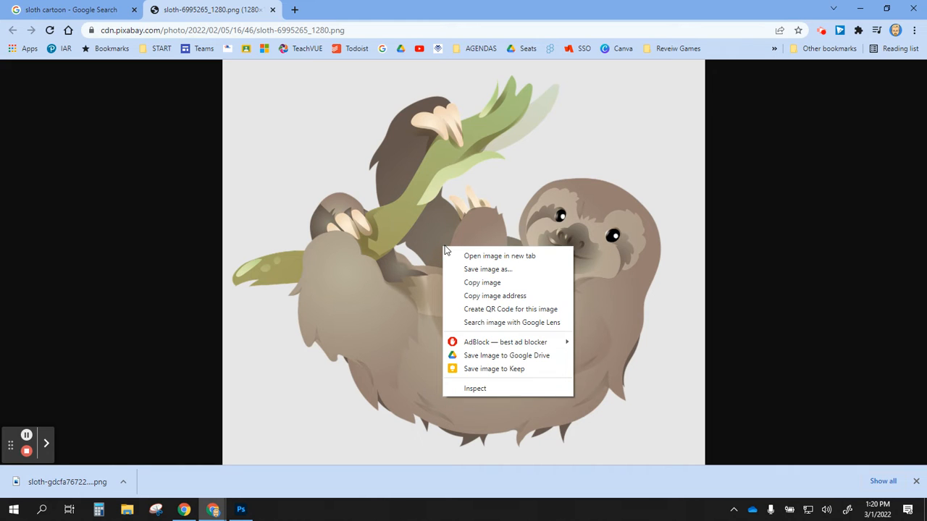
pyautogui.click(487, 269)
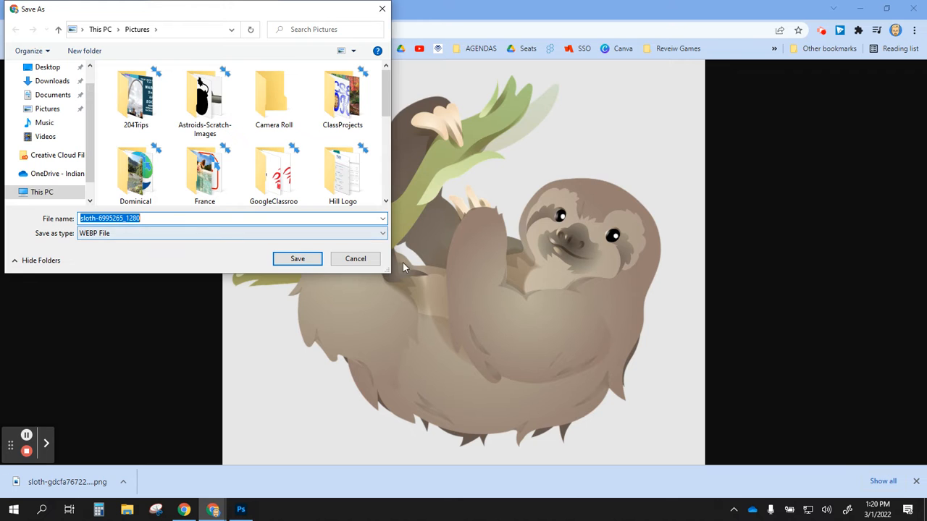
pyautogui.click(371, 261)
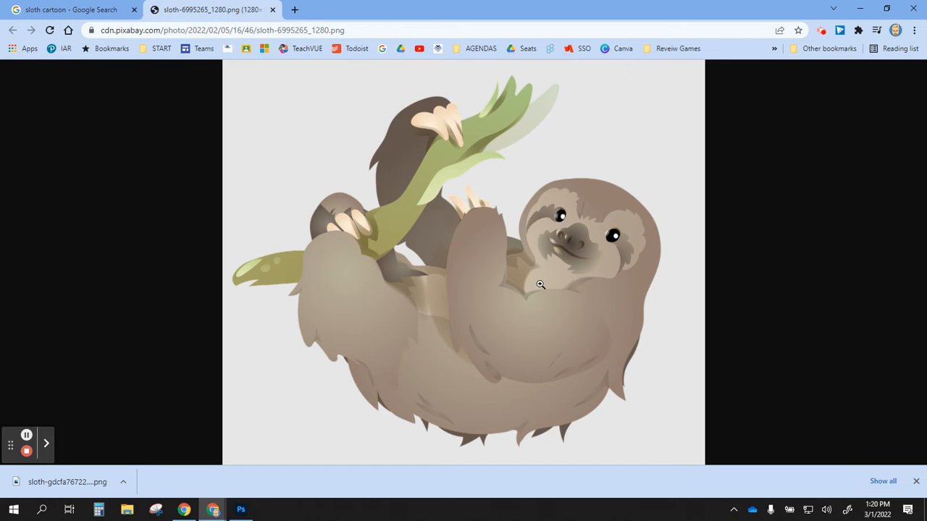
# Step: Return to the sloth cartoon search results and close Chrome
pyautogui.rightClick(434, 238)
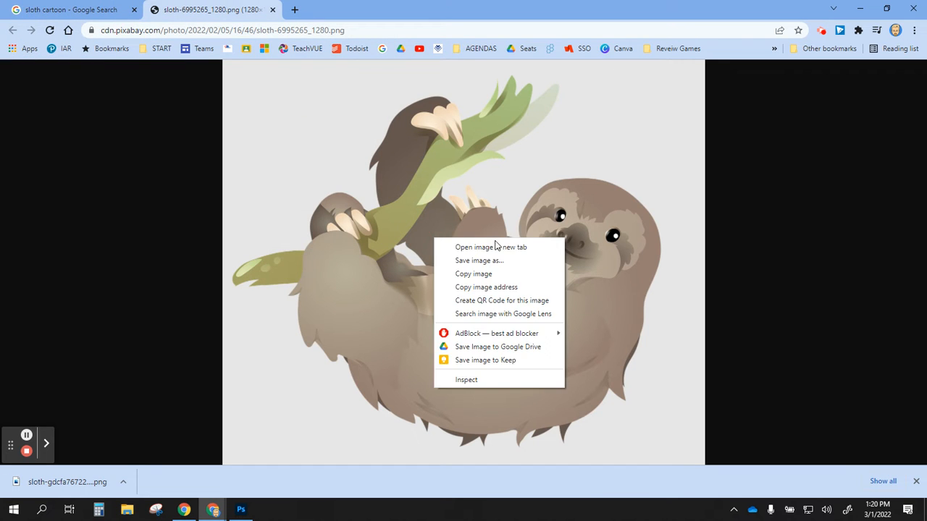
pyautogui.click(78, 9)
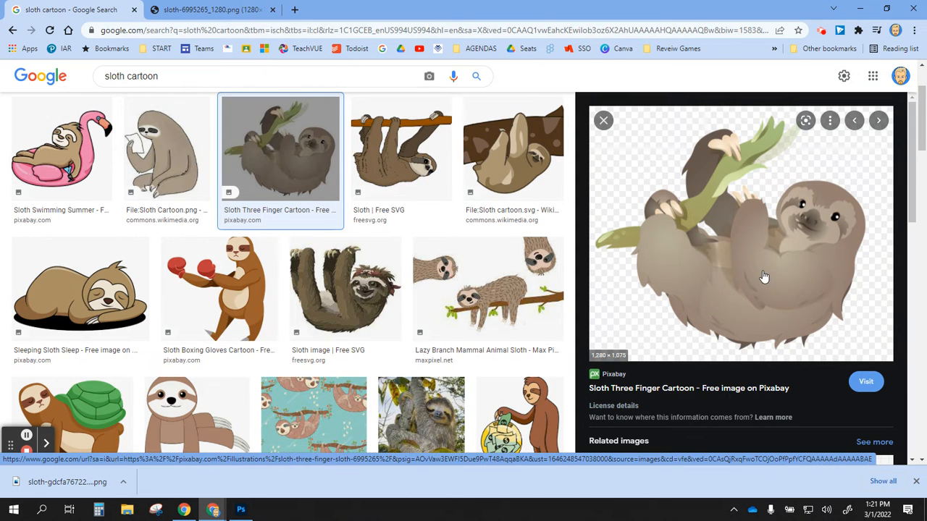
pyautogui.click(916, 7)
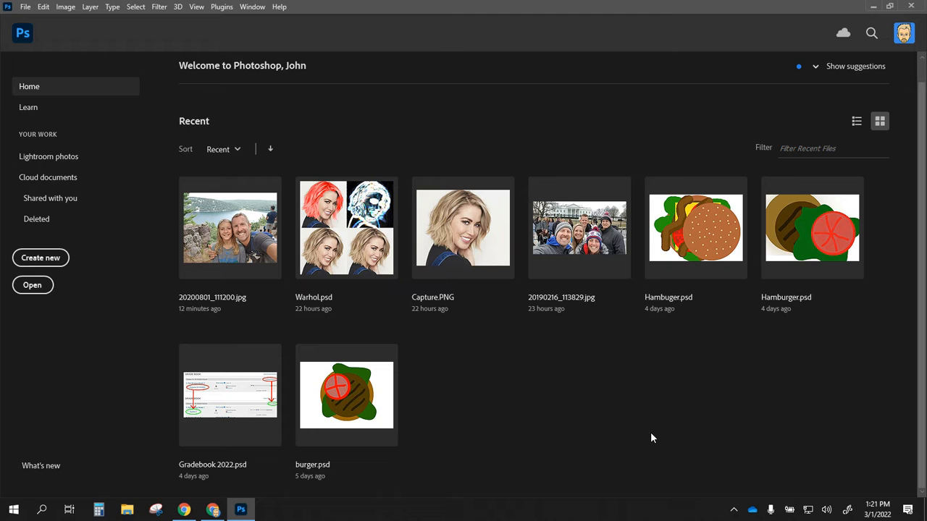
# Step: Browse to the Pictures folder in Photoshop's Open dialog and select sloth-gdcfa76722_640
pyautogui.click(32, 287)
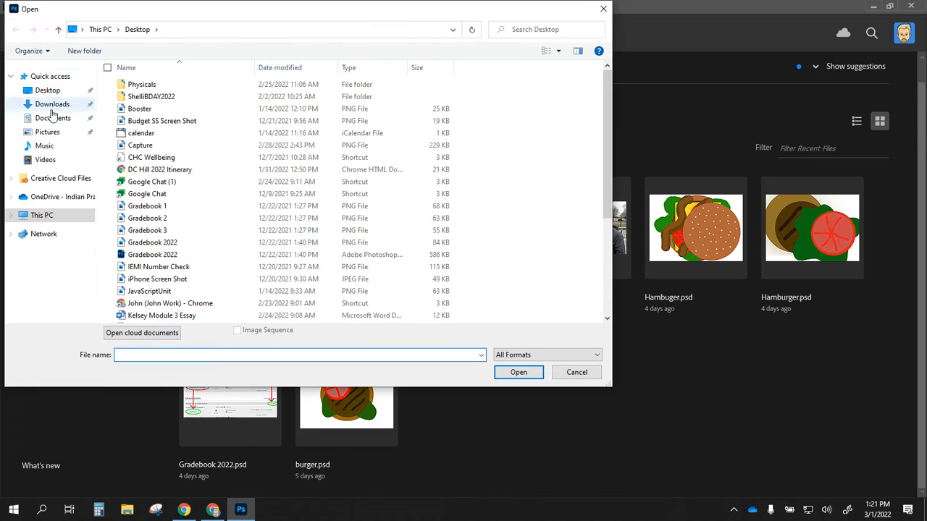
pyautogui.click(43, 133)
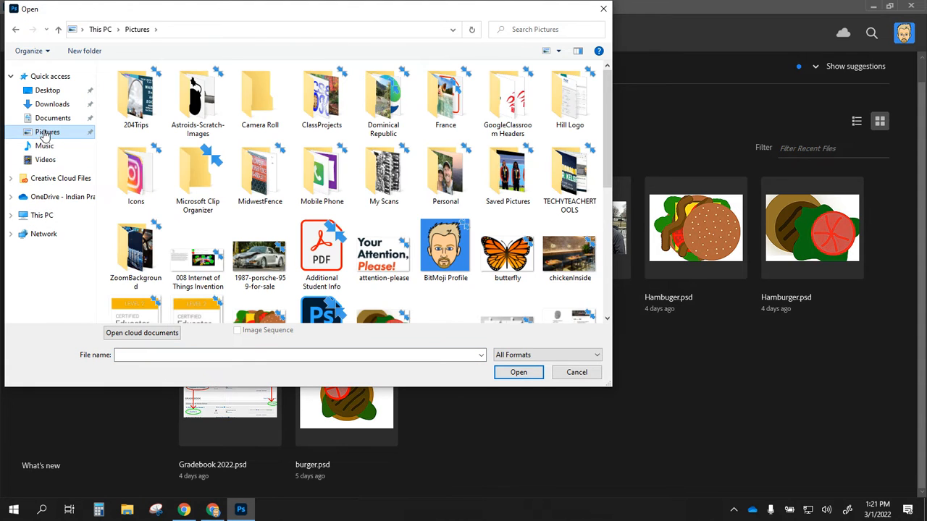
pyautogui.scroll(-2, 483, 206)
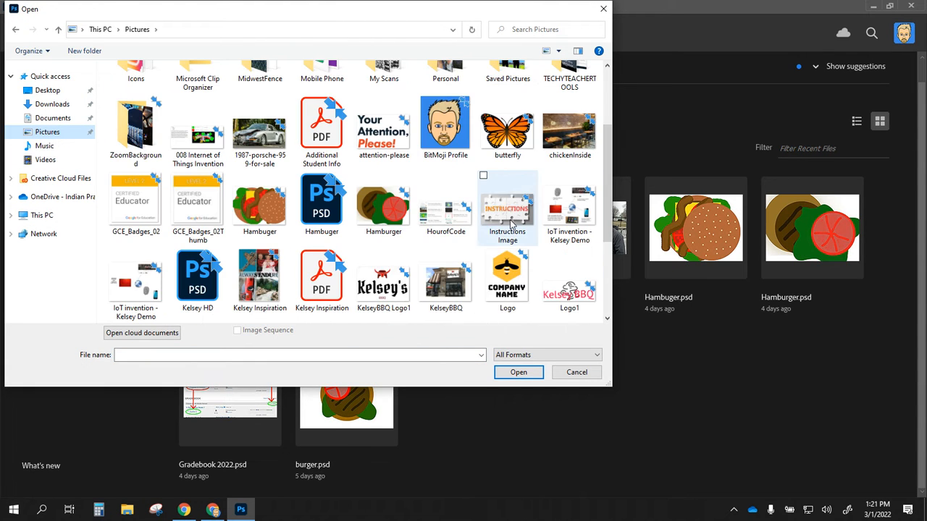
pyautogui.scroll(-2, 420, 206)
pyautogui.click(447, 218)
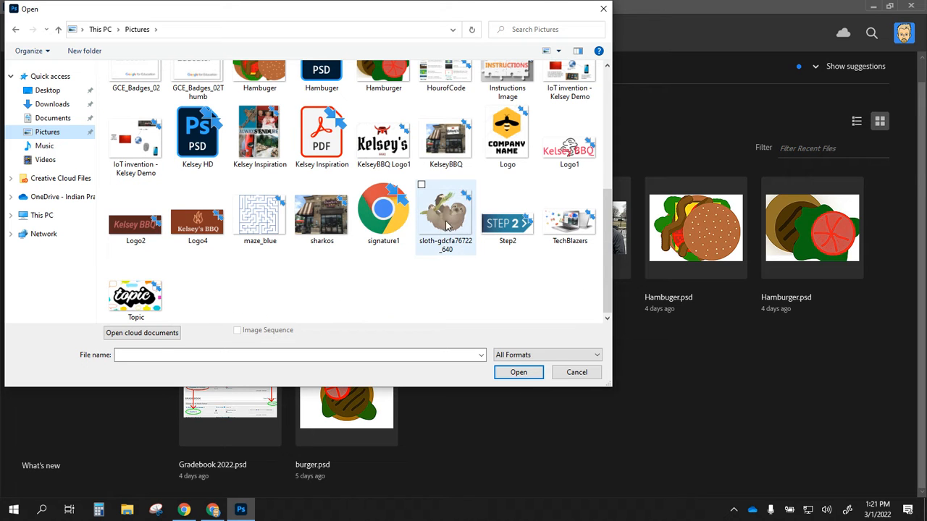
# Step: Open sloth-gdcfa76722_640.png and nudge the sloth slightly left with the Move tool
pyautogui.click(501, 375)
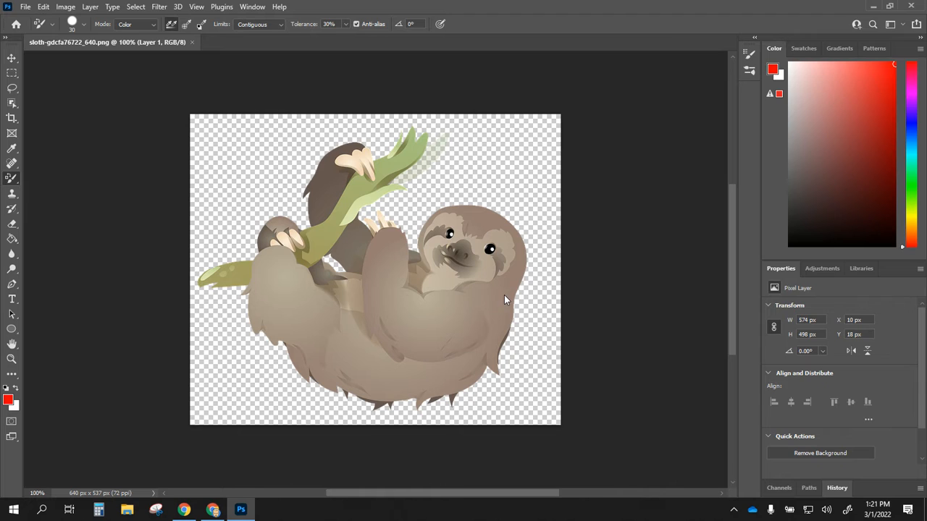
pyautogui.click(11, 58)
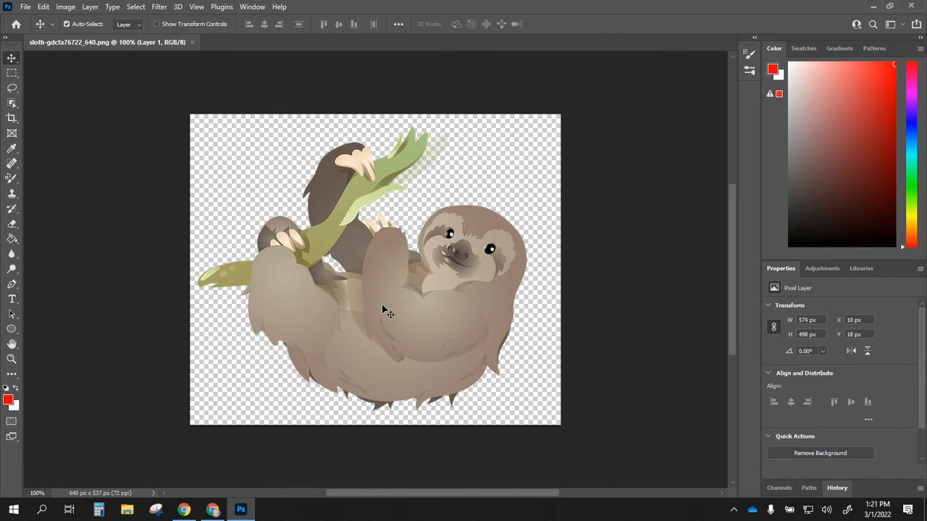
pyautogui.moveTo(387, 313); pyautogui.dragTo(424, 290)
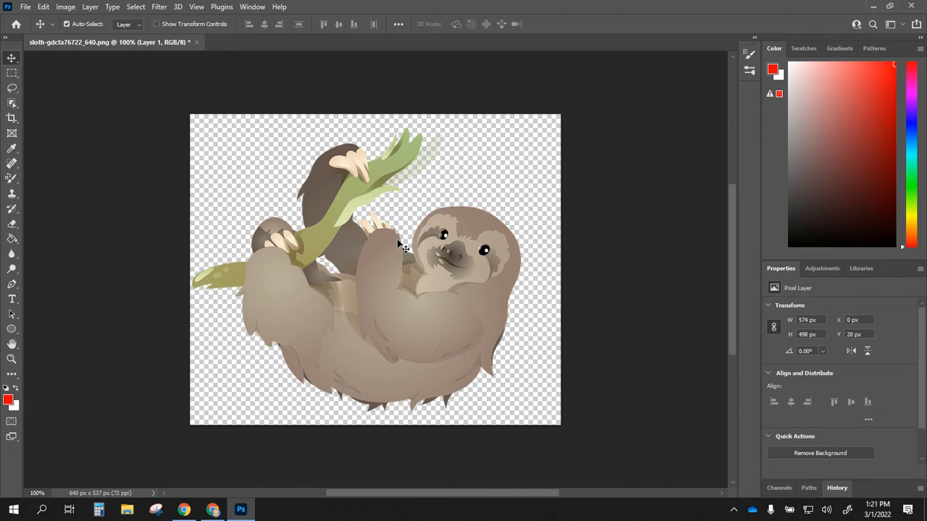
# Step: Look through the Edit menu for the Transform commands to resize the sloth
pyautogui.click(71, 10)
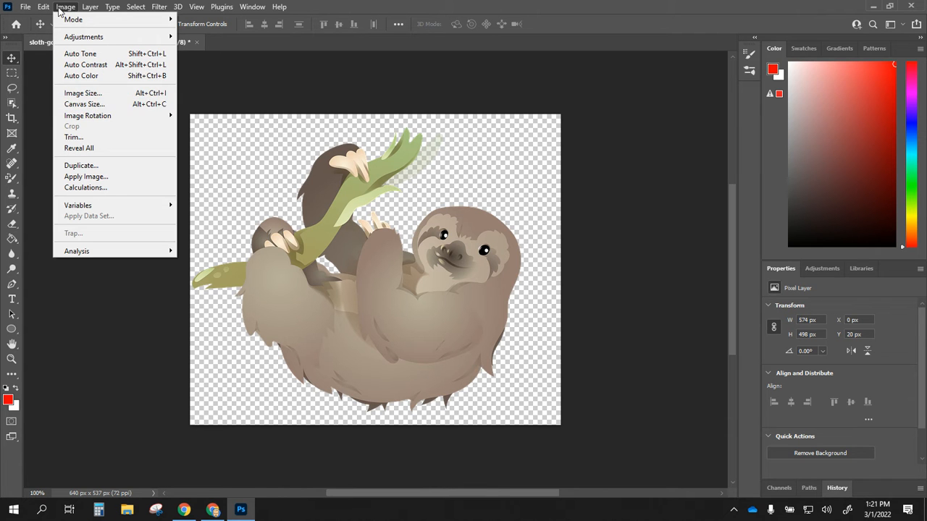
pyautogui.moveTo(81, 9)
pyautogui.moveTo(42, 8)
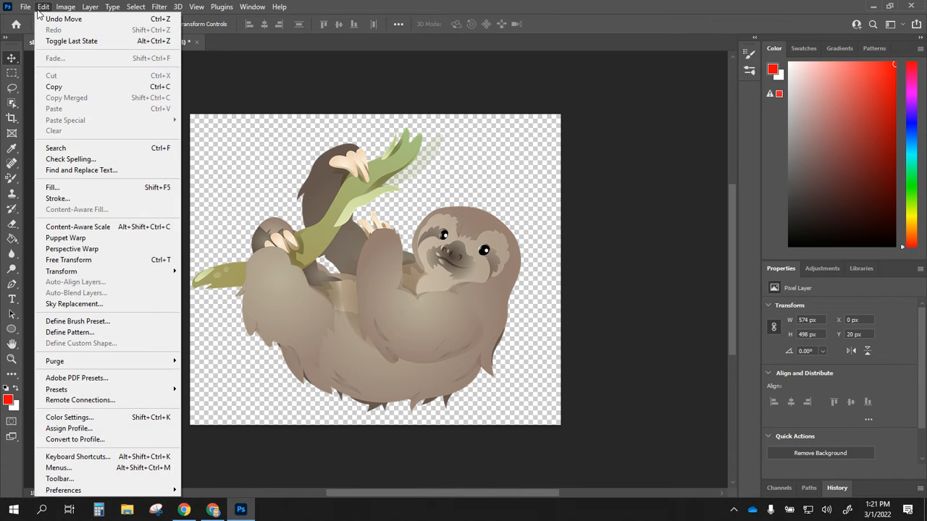
pyautogui.moveTo(173, 278)
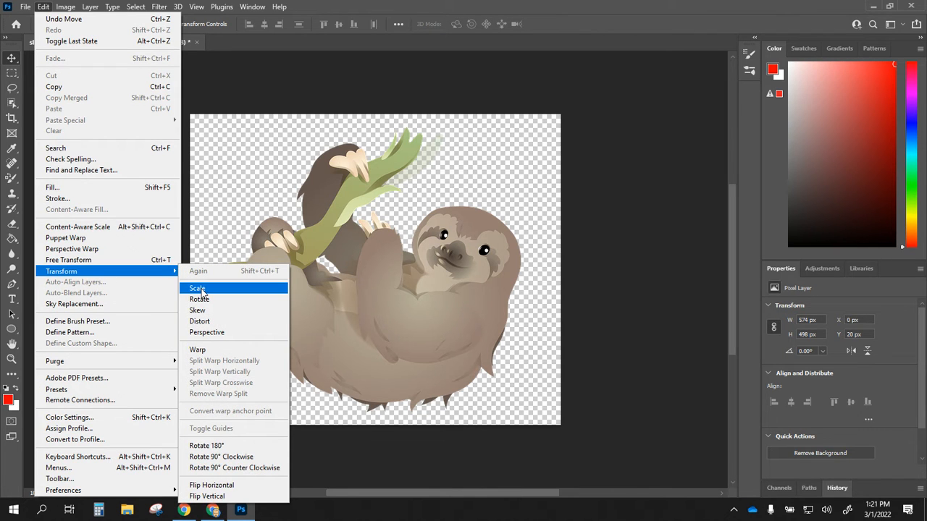
# Step: Scale the sloth down to 205 x 178 px and commit it in the lower-left corner
pyautogui.click(202, 289)
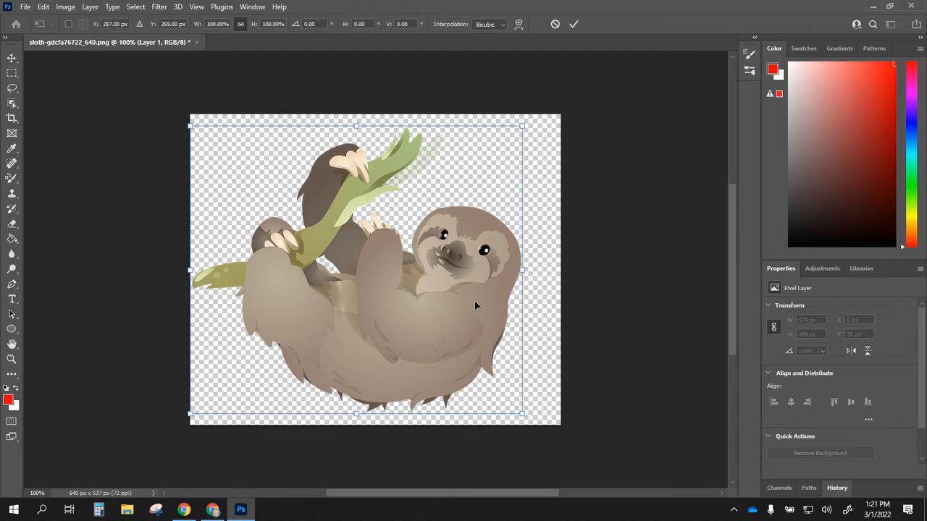
pyautogui.moveTo(522, 126); pyautogui.dragTo(309, 310)
pyautogui.moveTo(265, 389); pyautogui.dragTo(264, 392)
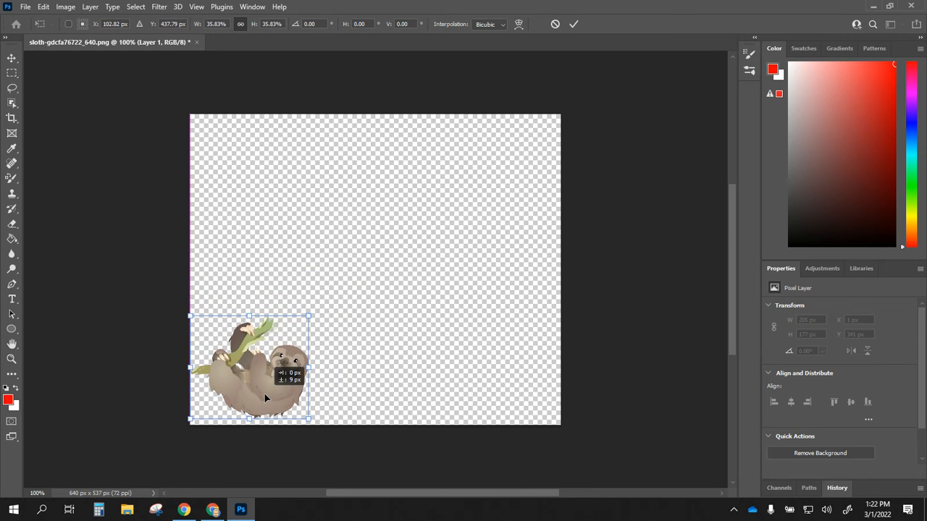
pyautogui.press('Return')
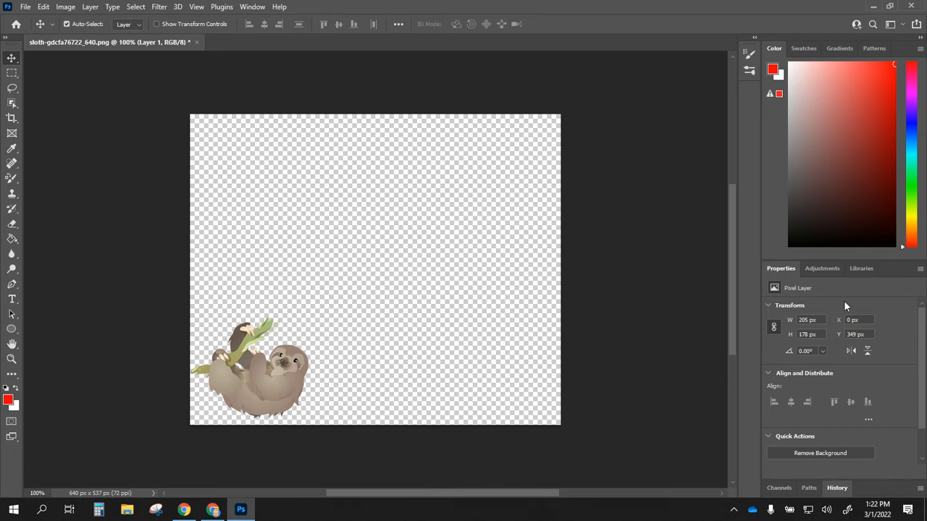
# Step: Show the Layers panel via the Window menu and add an empty Layer 2 above Layer 1
pyautogui.click(253, 7)
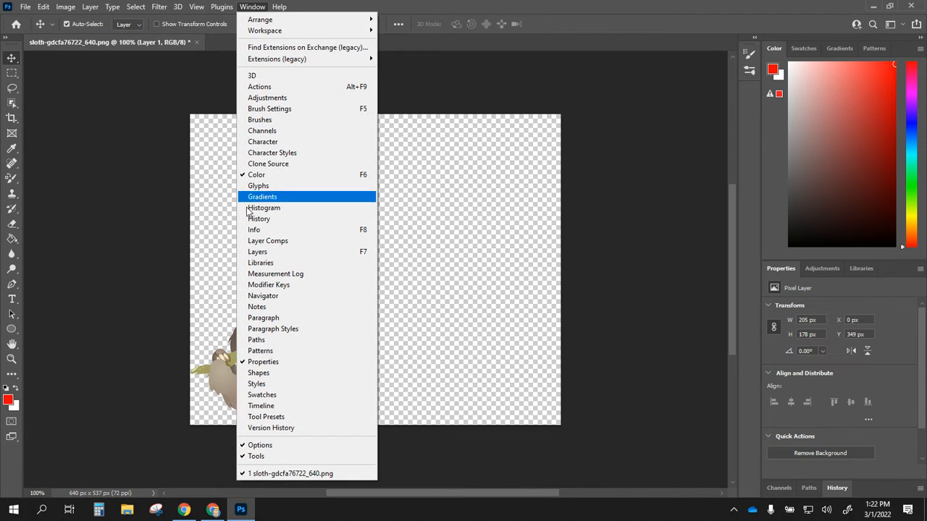
pyautogui.click(263, 253)
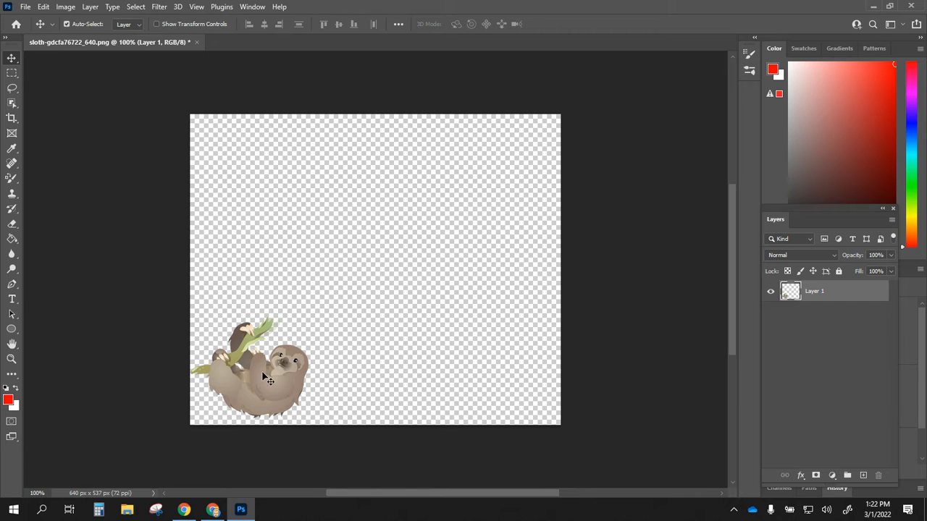
pyautogui.moveTo(781, 470); pyautogui.dragTo(866, 478)
pyautogui.click(863, 475)
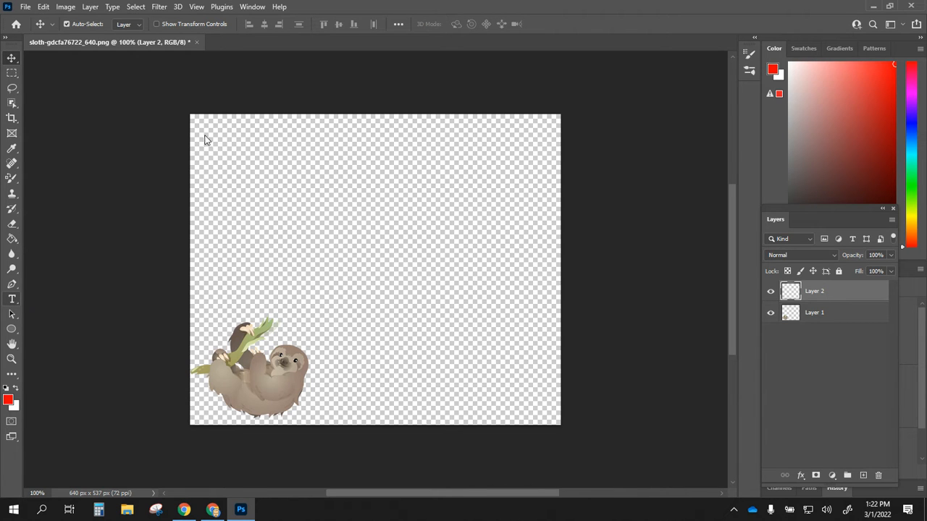
# Step: Create a horizontal text layer near the canvas top-left and type the name
pyautogui.click(13, 299)
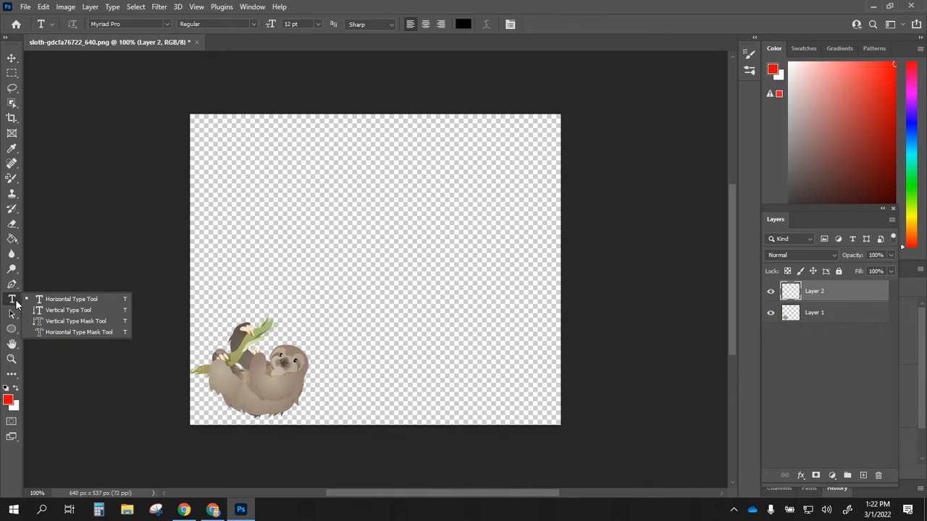
pyautogui.click(60, 302)
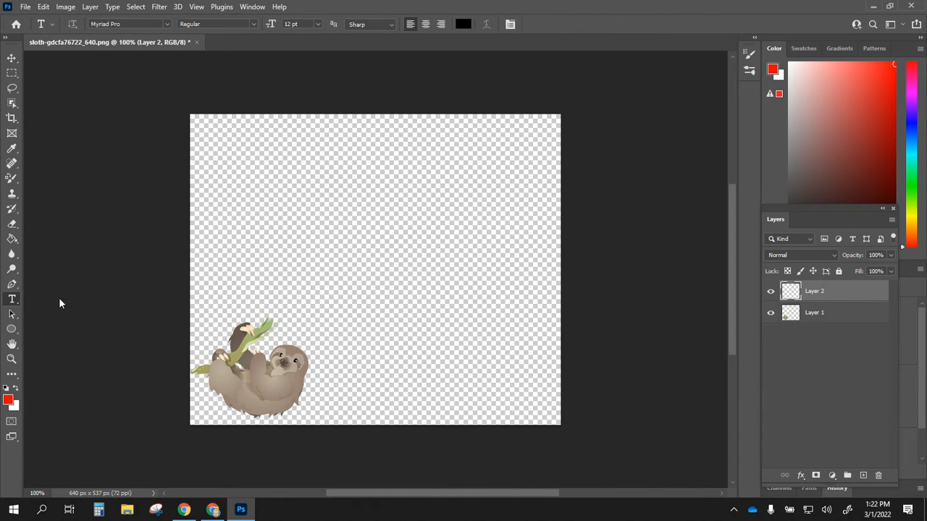
pyautogui.click(215, 150)
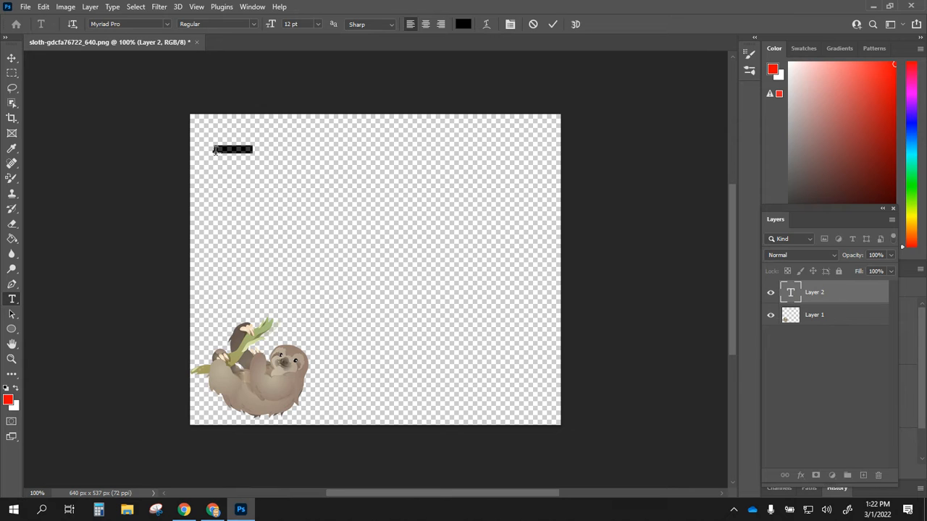
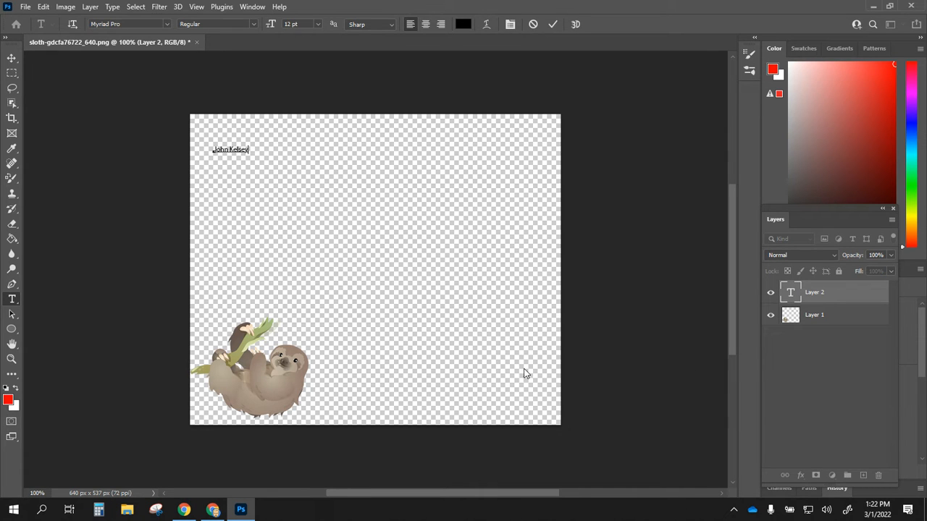
# Step: Make the name 14 pt MultiDisplay in red ff0000 and move it into the top-left corner
pyautogui.moveTo(249, 149); pyautogui.dragTo(210, 148)
pyautogui.click(318, 24)
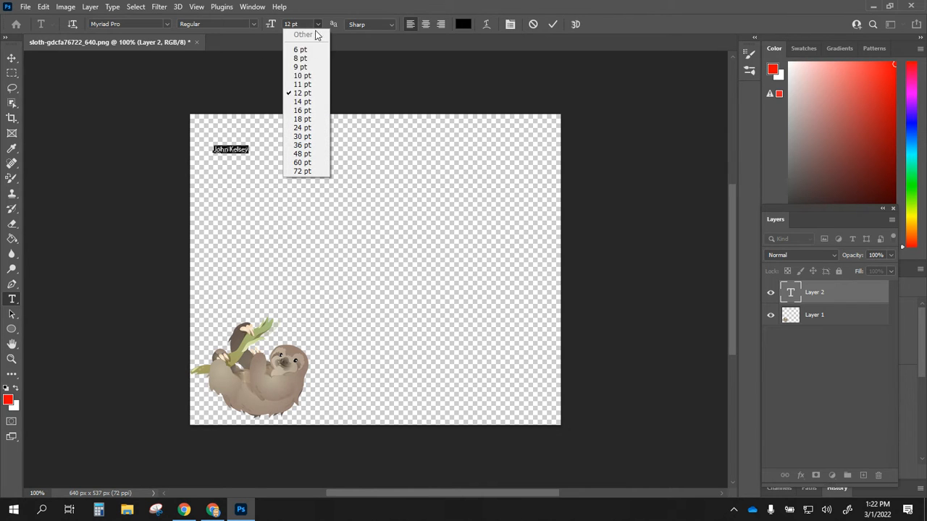
pyautogui.click(304, 102)
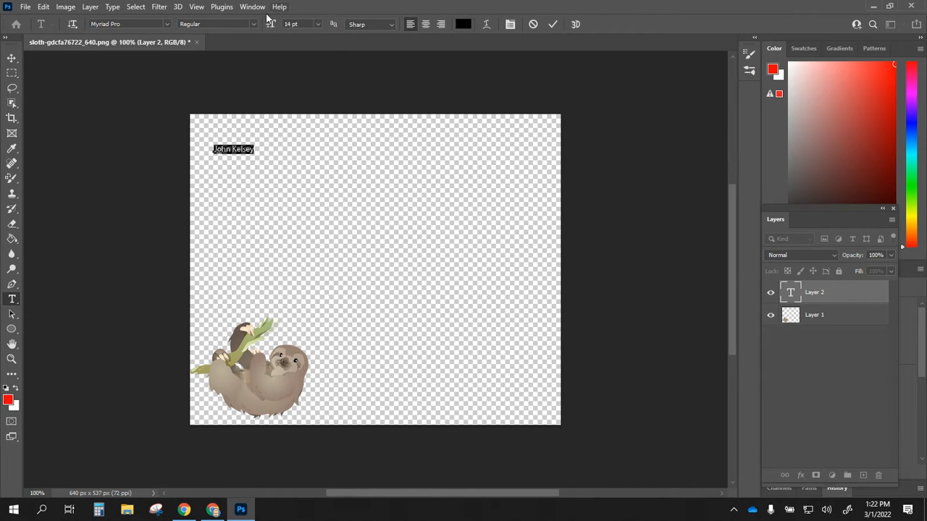
pyautogui.click(166, 23)
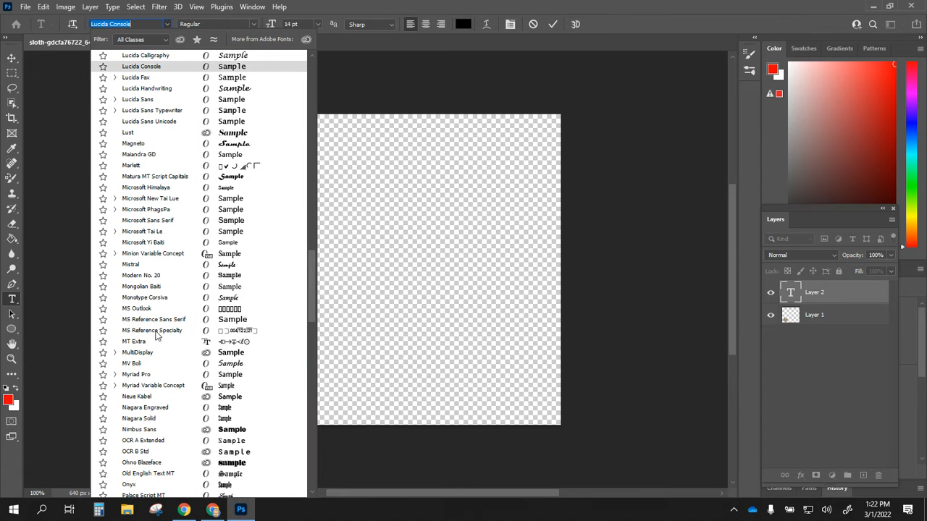
pyautogui.click(144, 356)
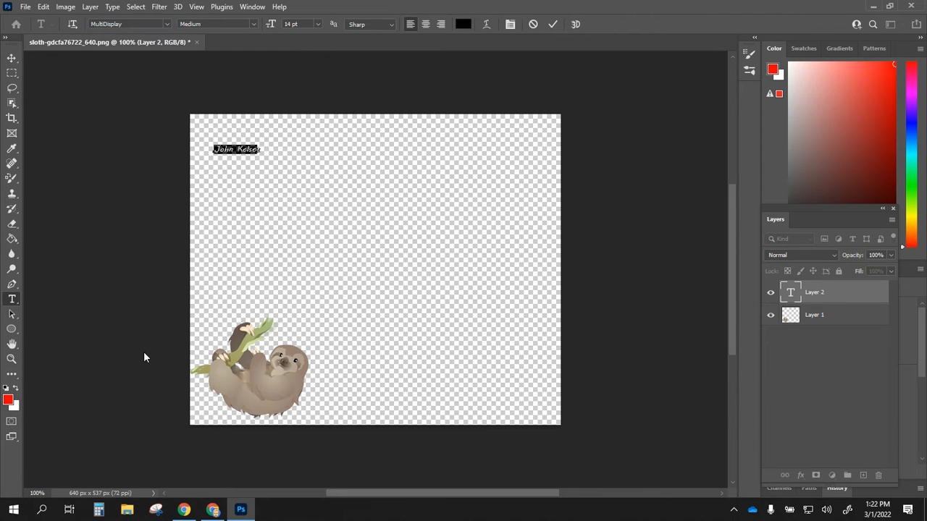
pyautogui.click(465, 26)
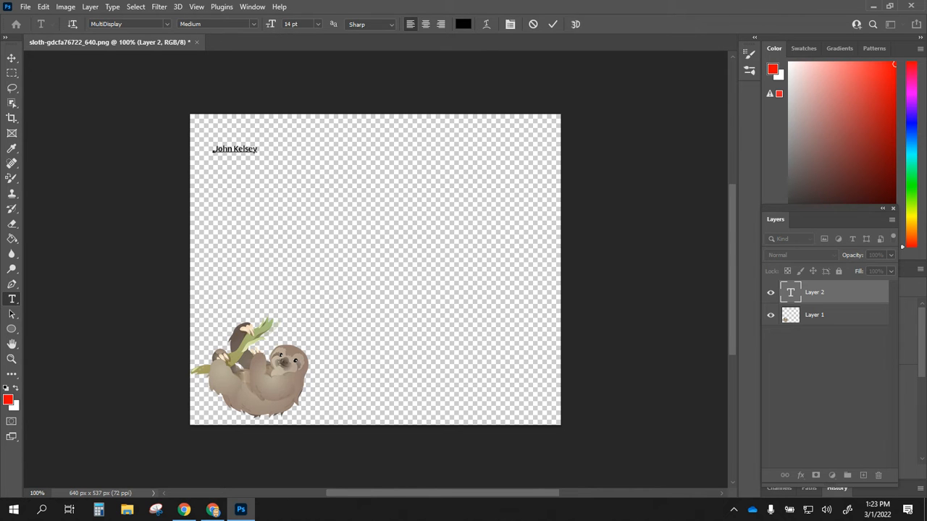
pyautogui.click(730, 99)
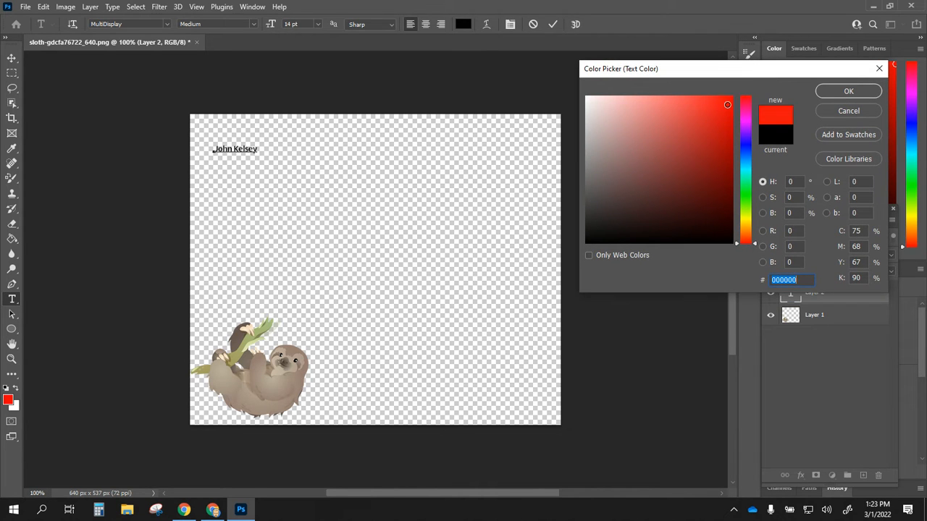
pyautogui.click(829, 92)
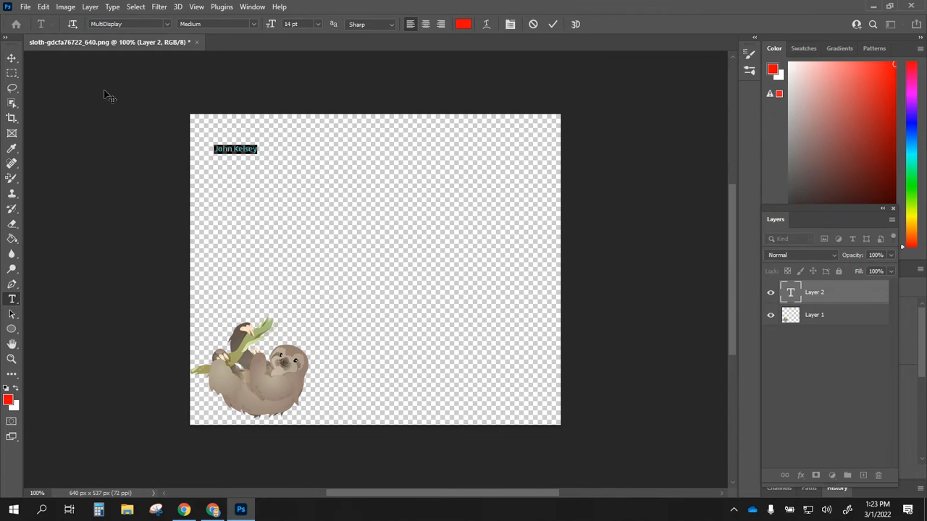
pyautogui.click(12, 57)
pyautogui.moveTo(242, 149); pyautogui.dragTo(224, 128)
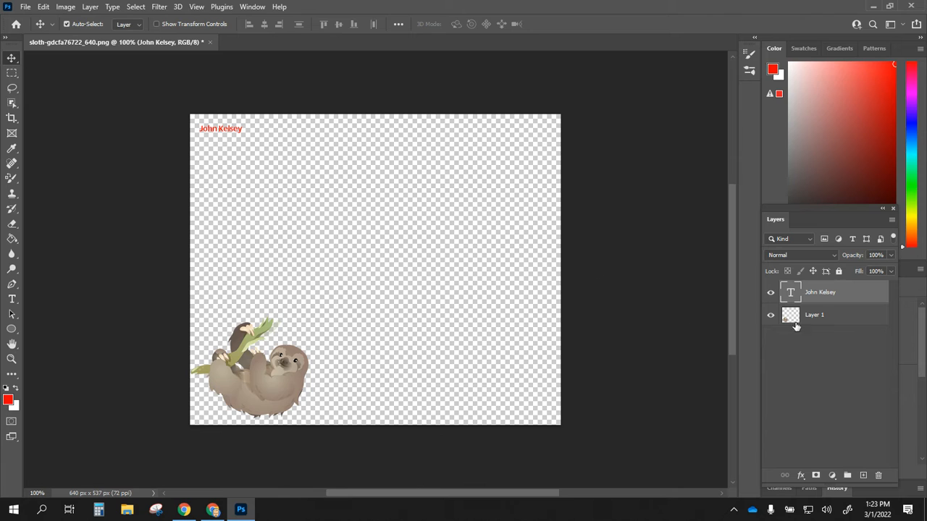
# Step: Add a new empty layer above the name text and select the Brush Tool
pyautogui.click(862, 476)
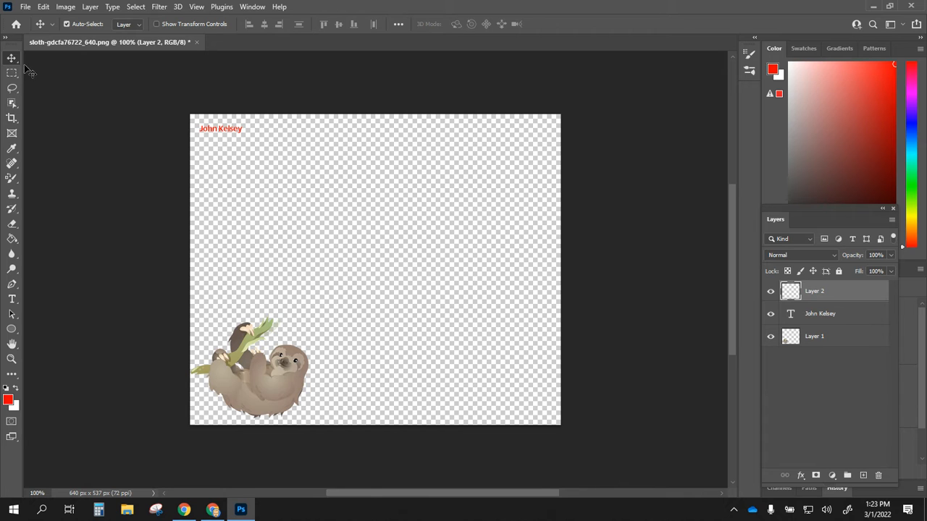
pyautogui.click(16, 215)
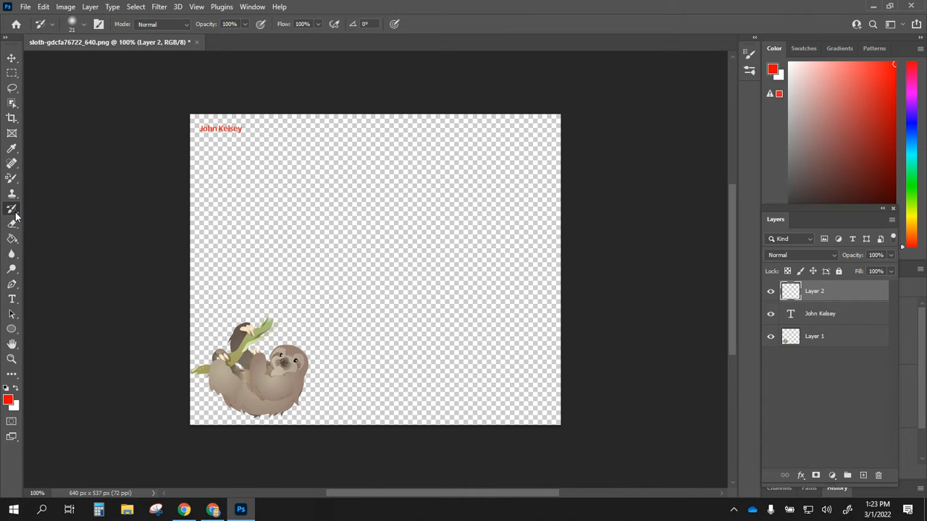
pyautogui.click(15, 178)
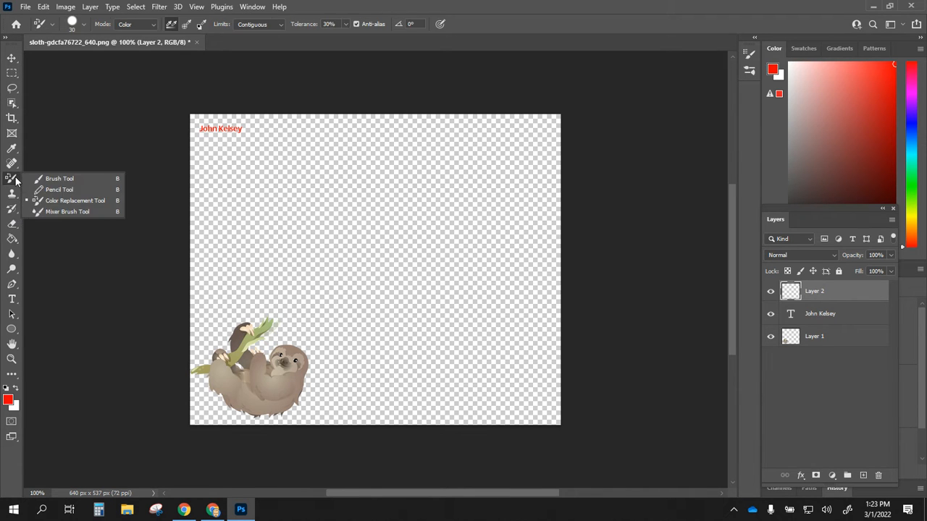
pyautogui.click(54, 179)
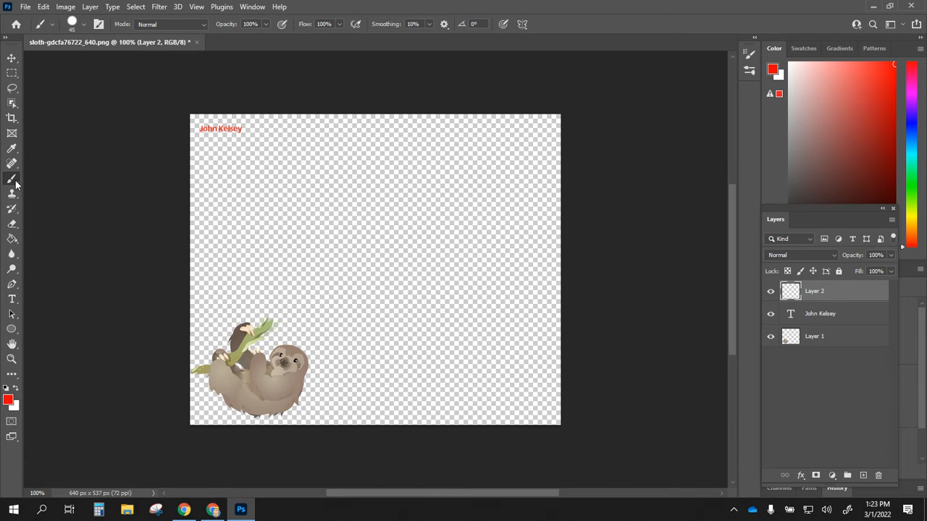
pyautogui.click(14, 181)
pyautogui.click(48, 180)
# Step: Reduce the brush to 25 px at 100% hardness in the brush preset picker
pyautogui.click(83, 27)
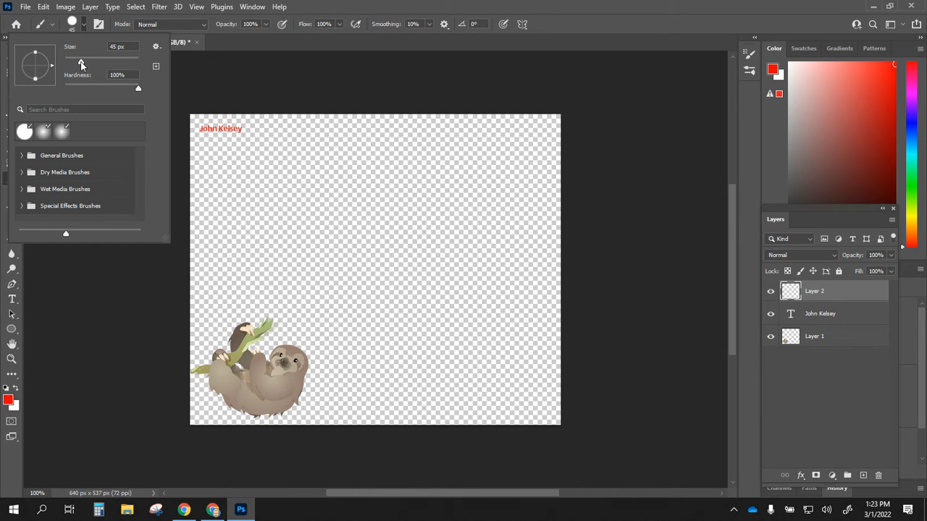
pyautogui.moveTo(81, 64); pyautogui.dragTo(75, 63)
pyautogui.click(22, 156)
pyautogui.moveTo(139, 168); pyautogui.dragTo(140, 206)
pyautogui.click(31, 179)
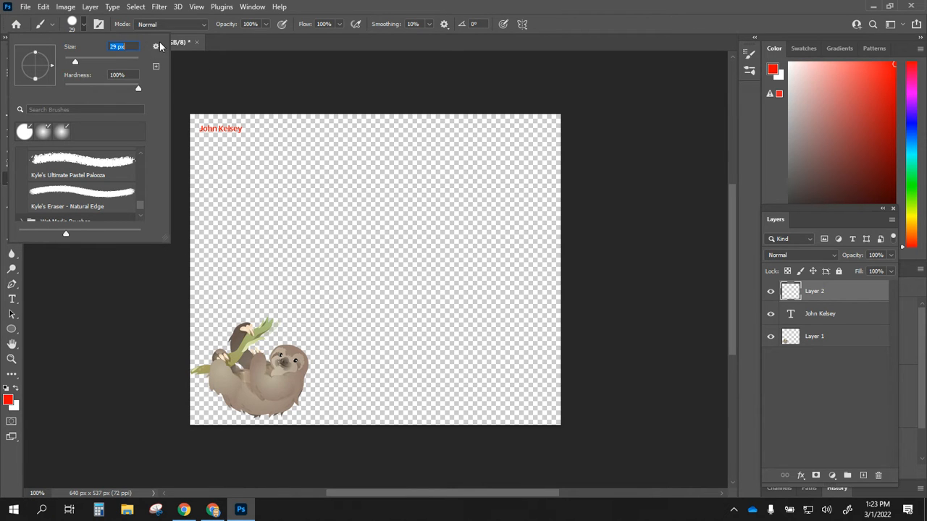
pyautogui.click(211, 23)
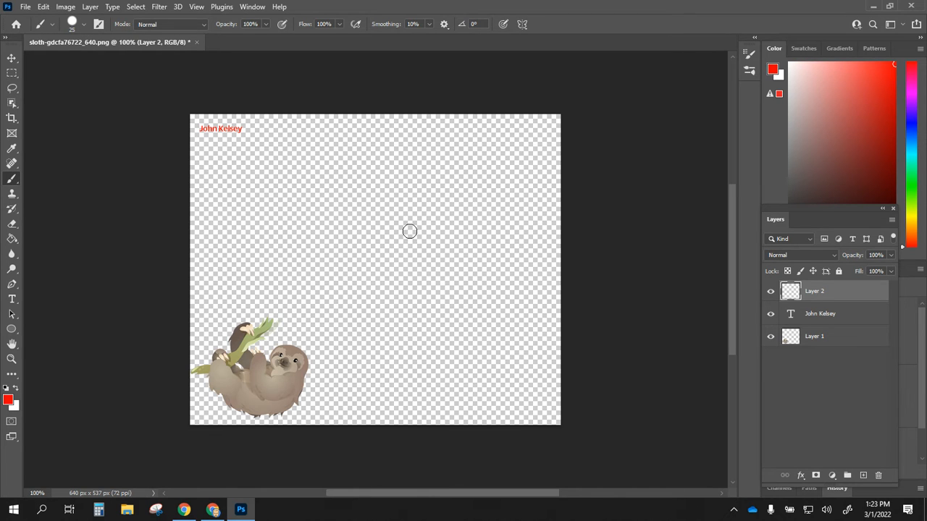
# Step: Shrink the brush to 10 px and sample the sloth's brown 977f74 as the foreground colour
pyautogui.press('[')
pyautogui.press('[')
pyautogui.press('[')
pyautogui.press('[')
pyautogui.click(9, 401)
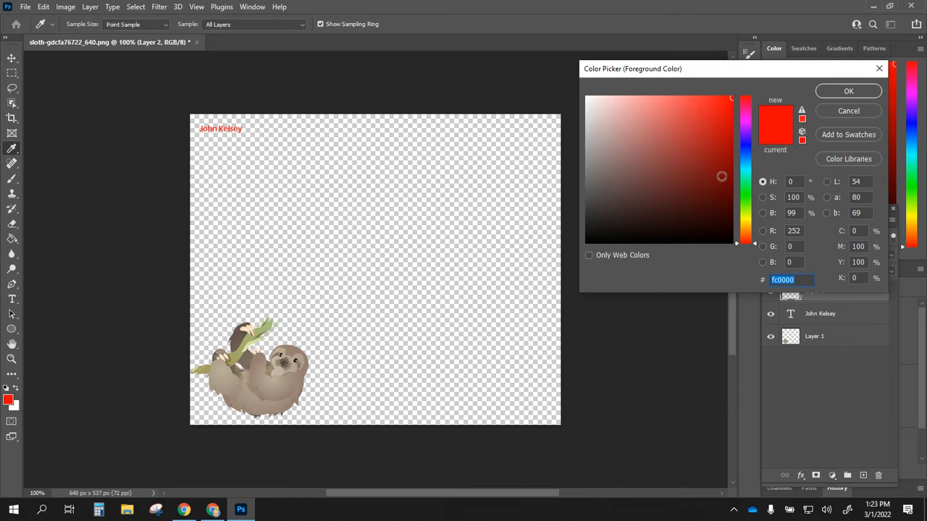
pyautogui.click(294, 351)
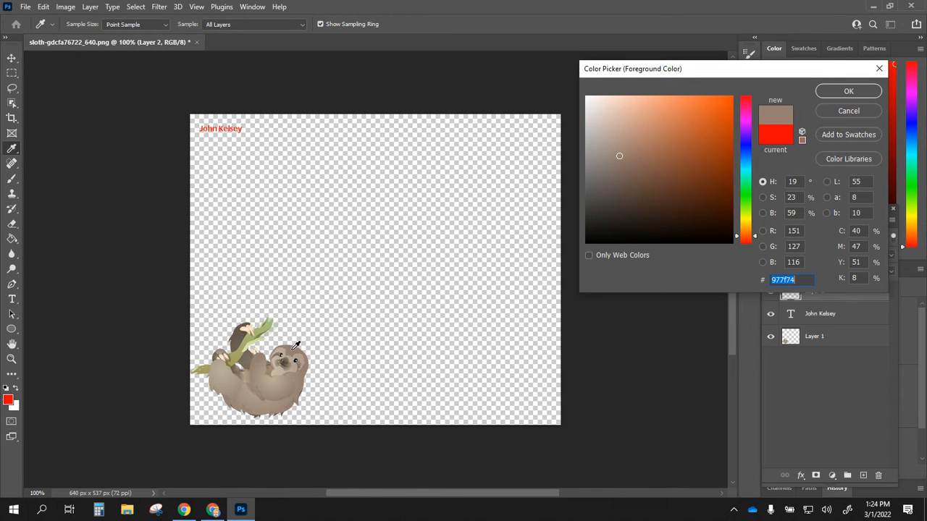
pyautogui.click(849, 94)
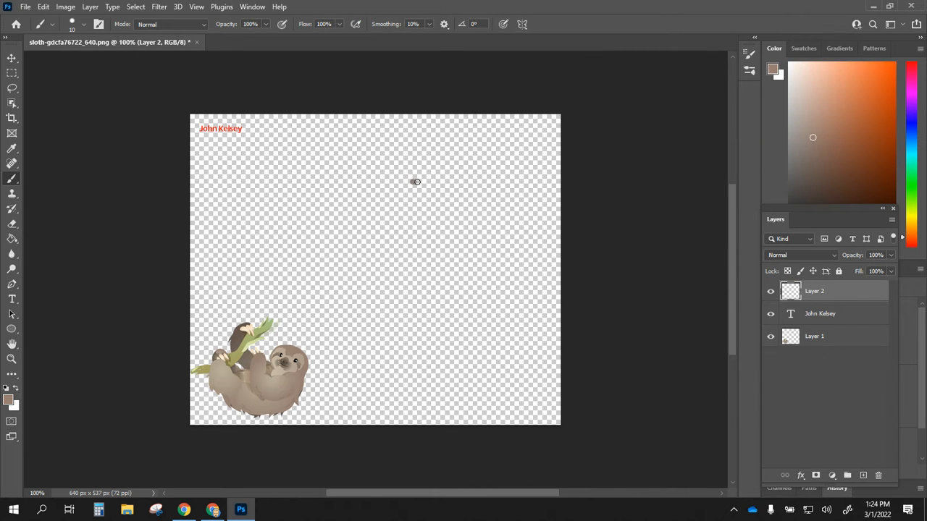
pyautogui.moveTo(416, 181)
pyautogui.mouseDown()
pyautogui.moveTo(454, 214)
pyautogui.moveTo(443, 302)
pyautogui.moveTo(426, 345)
pyautogui.moveTo(393, 352)
pyautogui.moveTo(318, 303)
pyautogui.moveTo(259, 291)
pyautogui.moveTo(288, 187)
pyautogui.moveTo(314, 205)
pyautogui.moveTo(409, 182)
pyautogui.mouseUp()
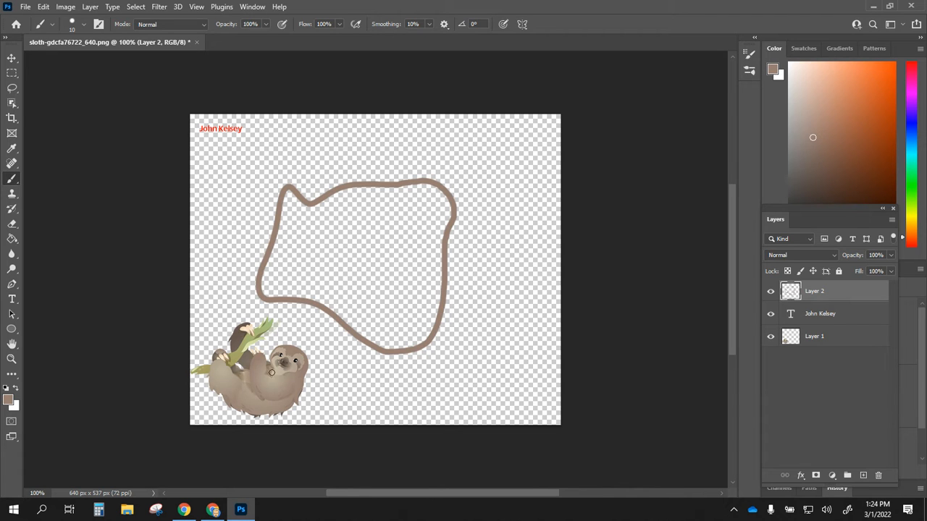
pyautogui.hotkey('ctrl', 'z')
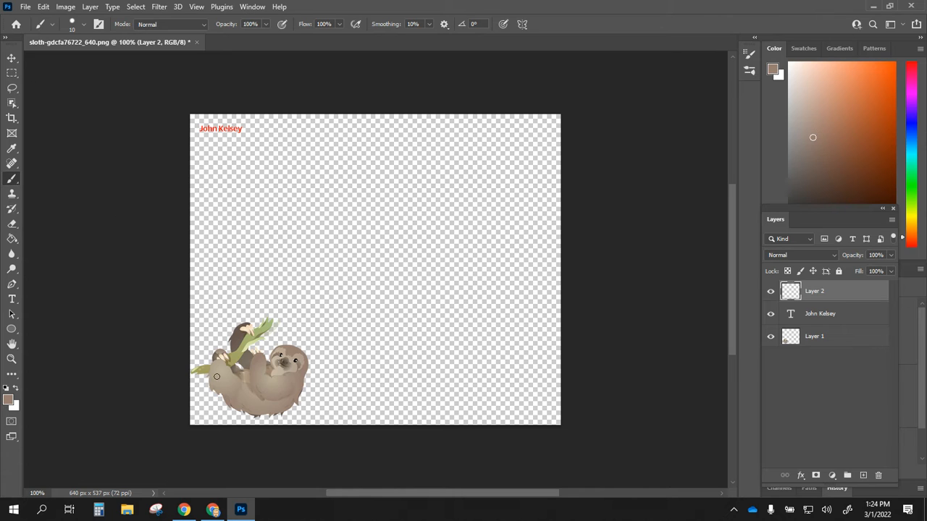
pyautogui.click(12, 58)
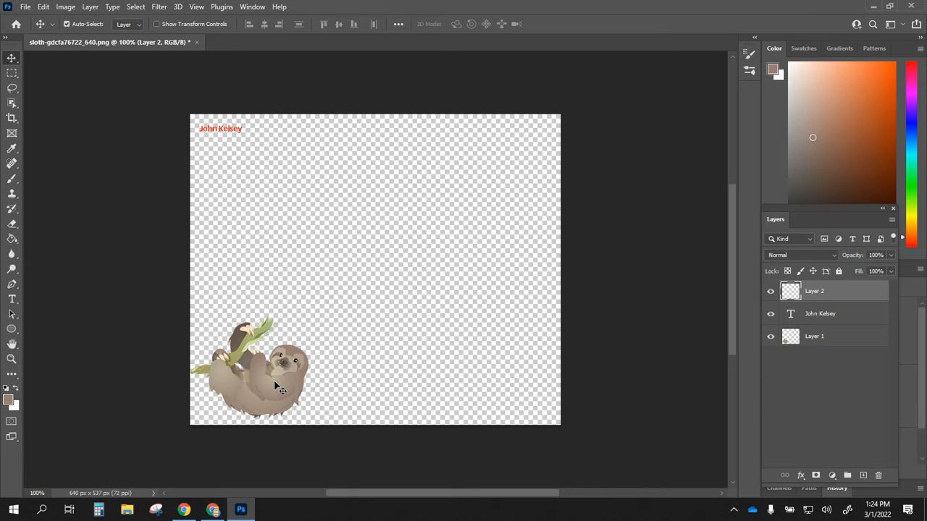
# Step: Recentre the sloth on Layer 1, scale it up to about 256%, then select Layer 2
pyautogui.click(831, 341)
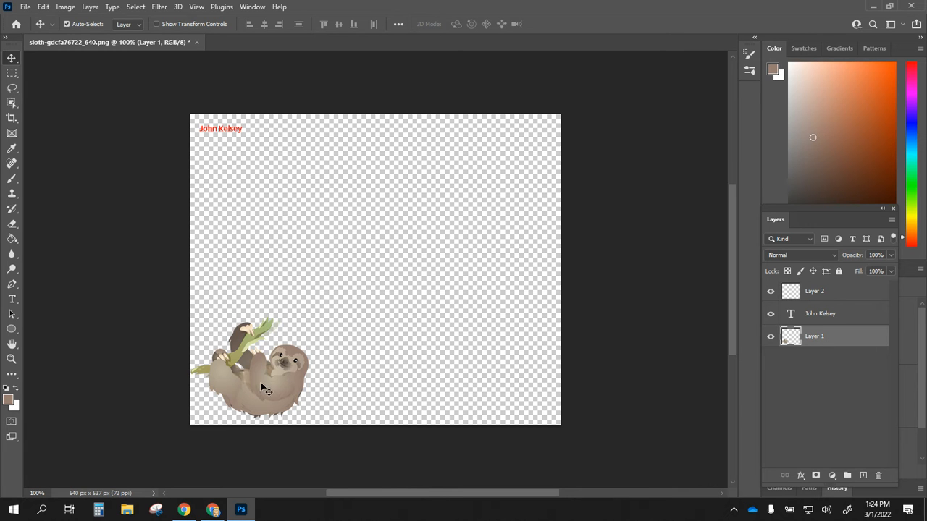
pyautogui.moveTo(264, 383); pyautogui.dragTo(366, 273)
pyautogui.click(42, 8)
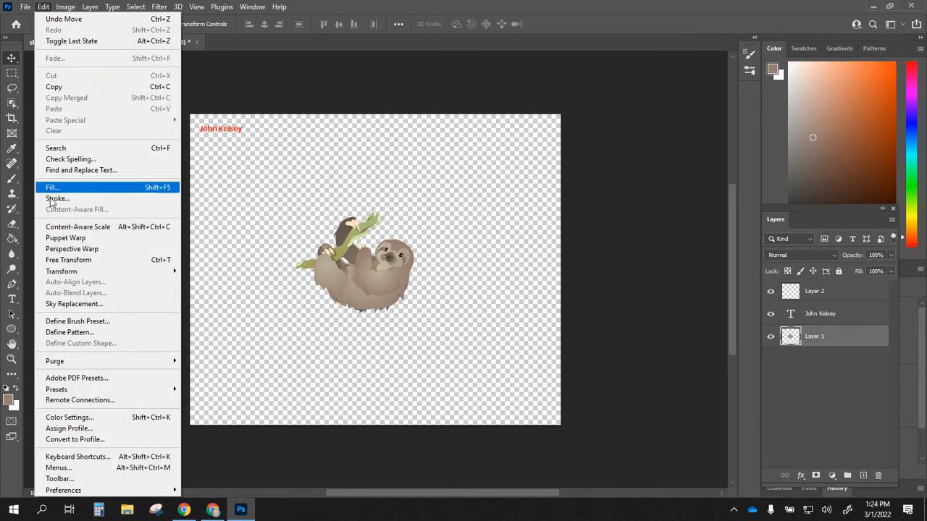
pyautogui.moveTo(80, 274)
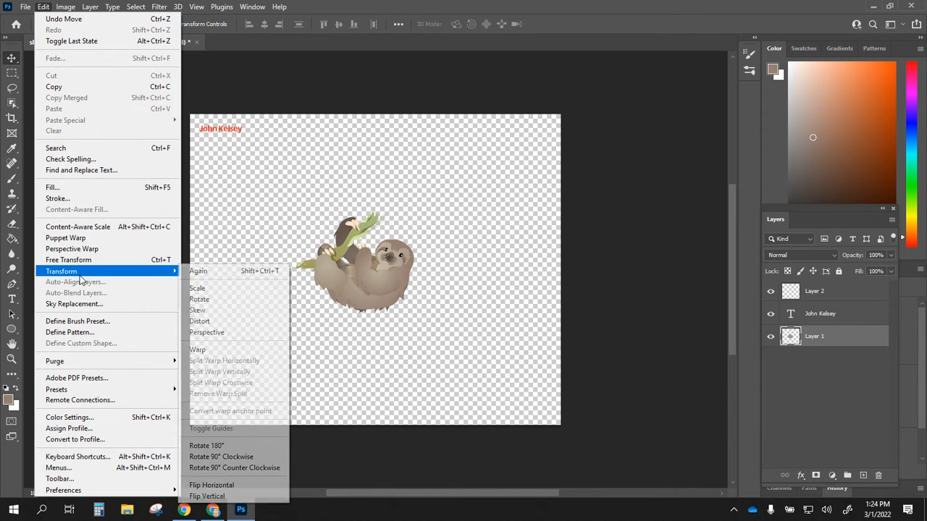
pyautogui.click(203, 291)
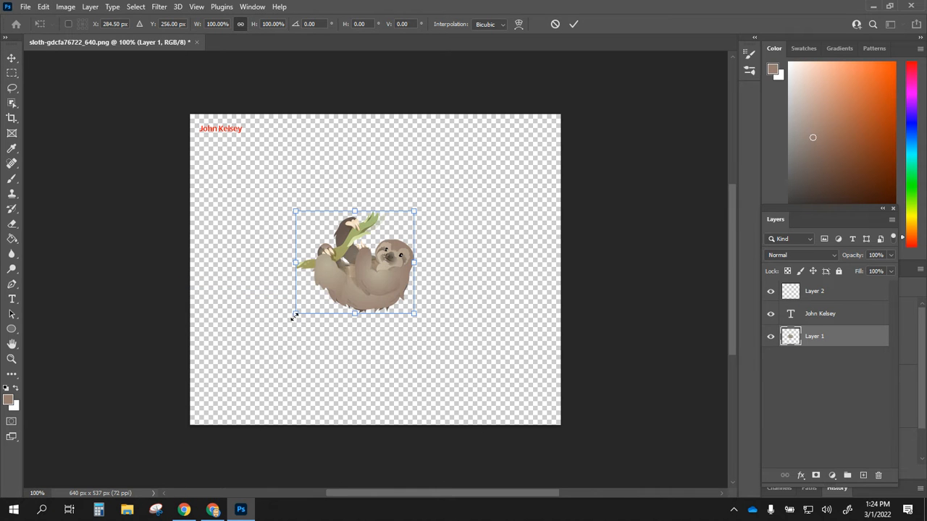
pyautogui.moveTo(296, 316); pyautogui.dragTo(217, 384)
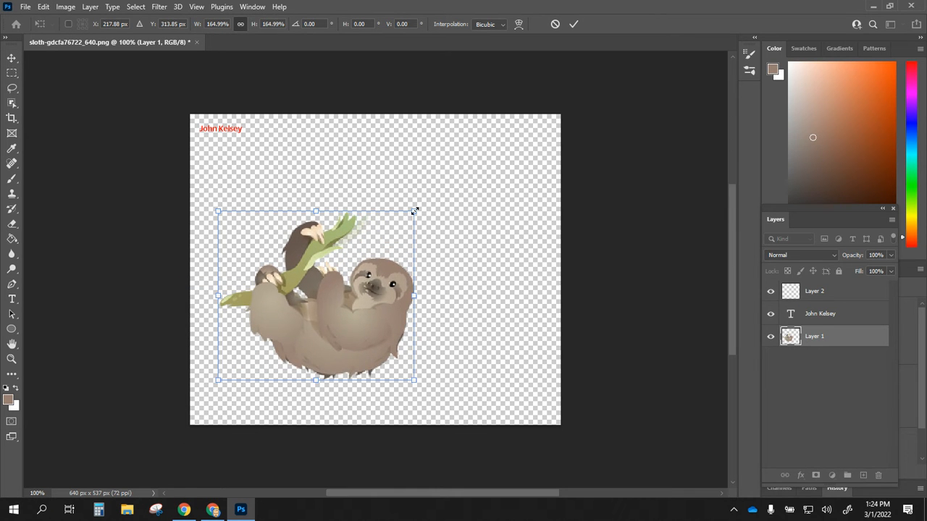
pyautogui.moveTo(415, 209); pyautogui.dragTo(521, 158)
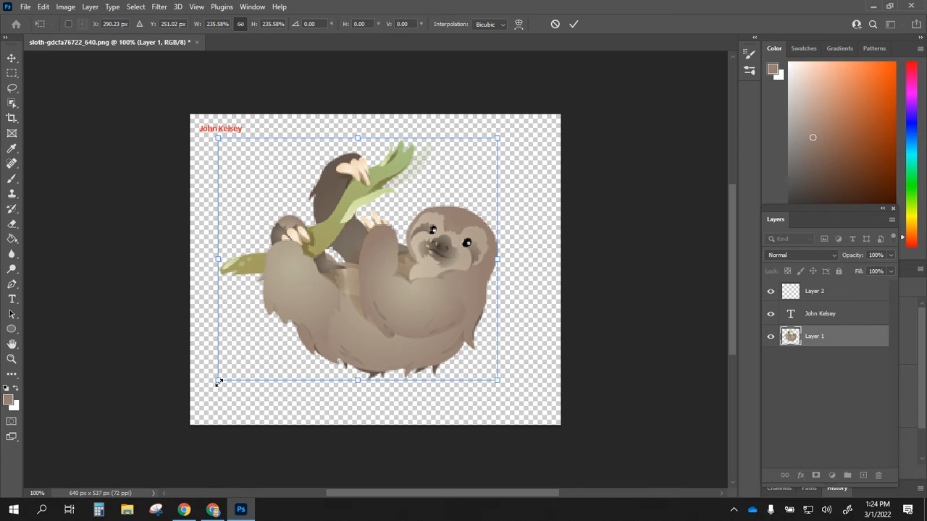
pyautogui.moveTo(218, 383); pyautogui.dragTo(191, 399)
pyautogui.moveTo(303, 369); pyautogui.dragTo(322, 370)
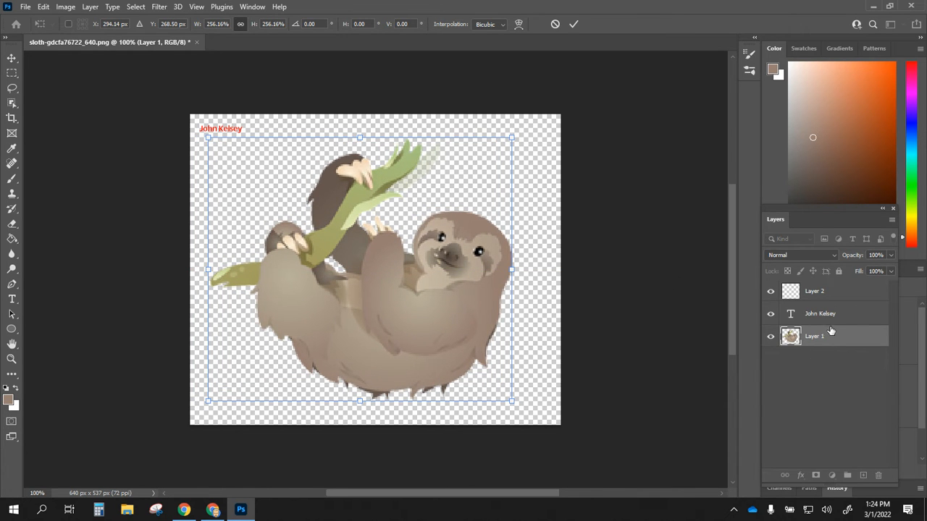
pyautogui.press('Return')
pyautogui.click(826, 292)
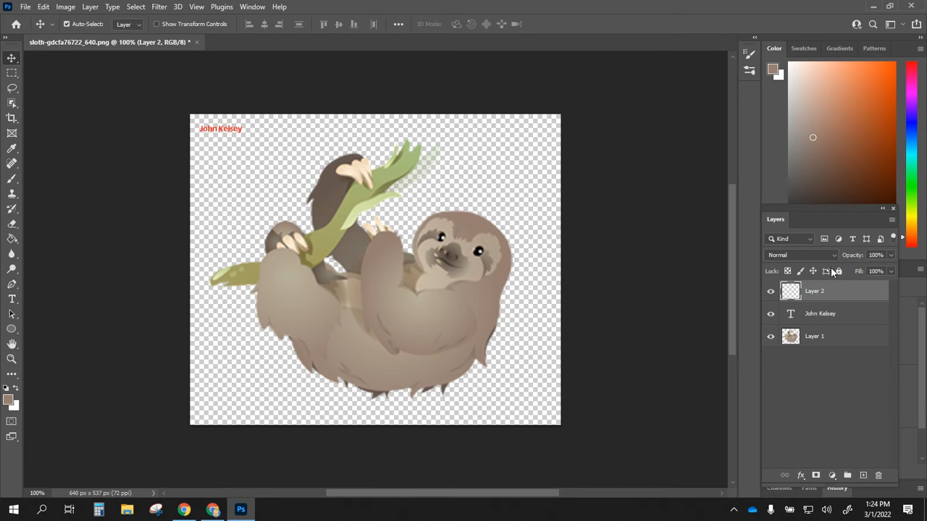
# Step: Paint brown brush strokes along the sloth's lower-left fur edge and arm on Layer 2
pyautogui.press('ctrl')
pyautogui.click(14, 182)
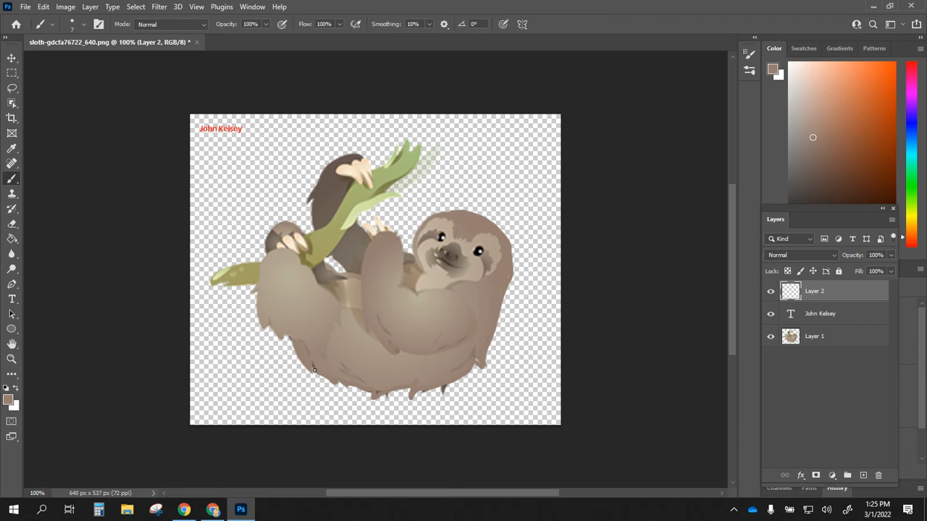
pyautogui.moveTo(272, 328)
pyautogui.mouseDown()
pyautogui.moveTo(255, 301)
pyautogui.moveTo(272, 253)
pyautogui.moveTo(295, 253)
pyautogui.mouseUp()
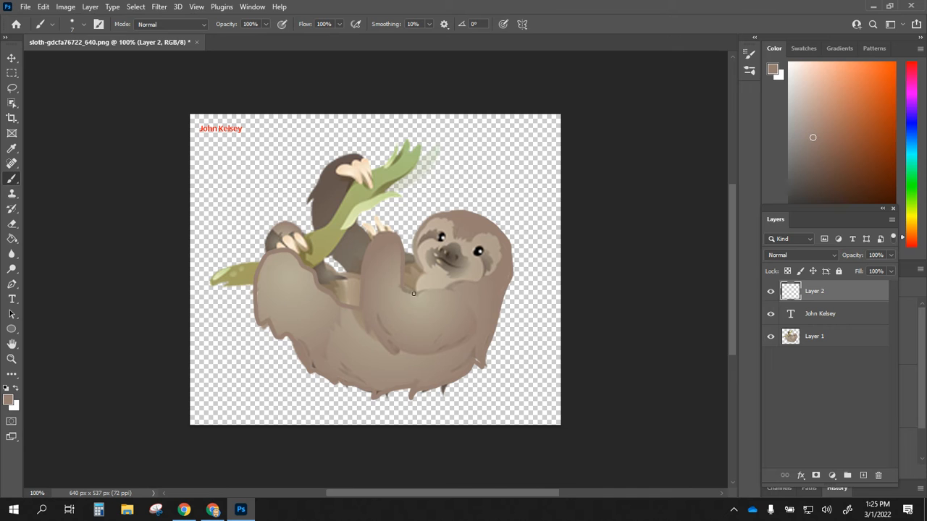
pyautogui.moveTo(425, 292); pyautogui.dragTo(446, 291)
pyautogui.click(12, 58)
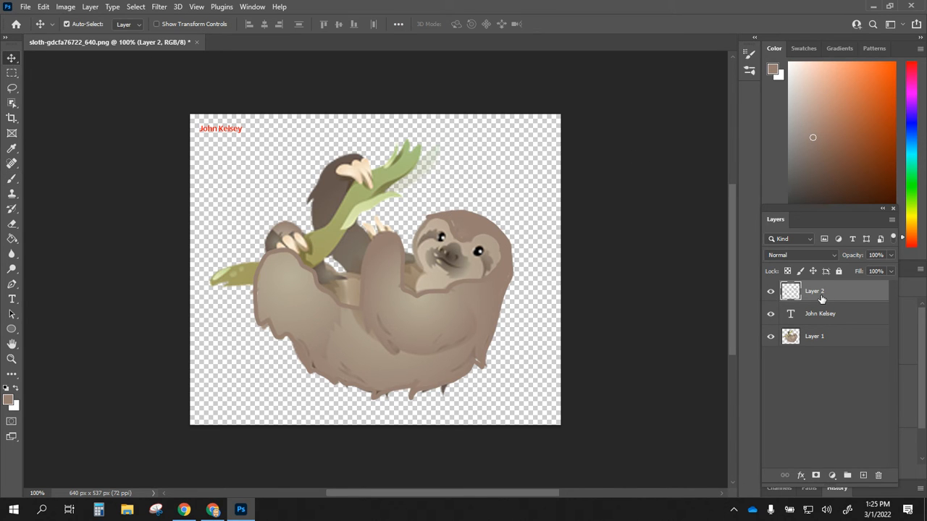
# Step: Toggle the original sloth layer's visibility on and off to compare it with the outline
pyautogui.click(771, 337)
pyautogui.click(771, 338)
pyautogui.click(771, 338)
pyautogui.click(771, 337)
pyautogui.click(771, 338)
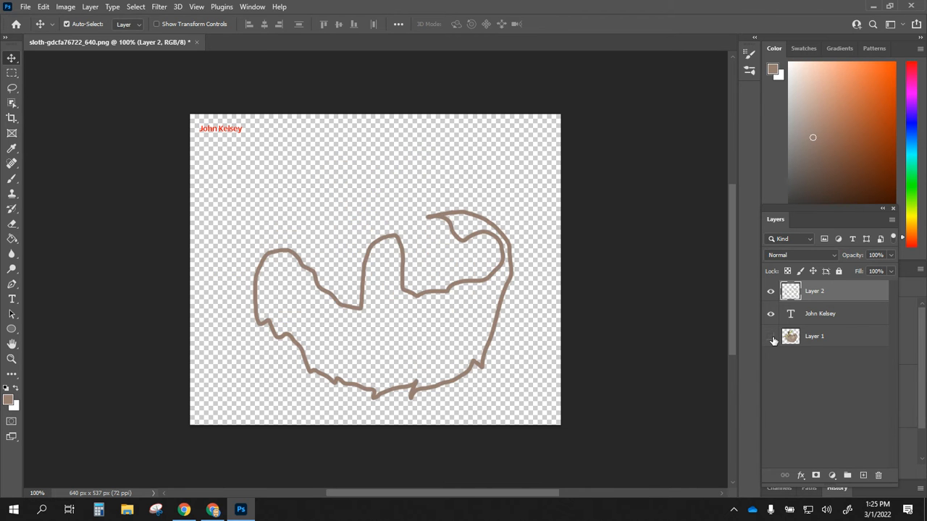
pyautogui.click(771, 337)
# Step: Set Layer 1's opacity to 74% and move it above Layer 2
pyautogui.click(833, 339)
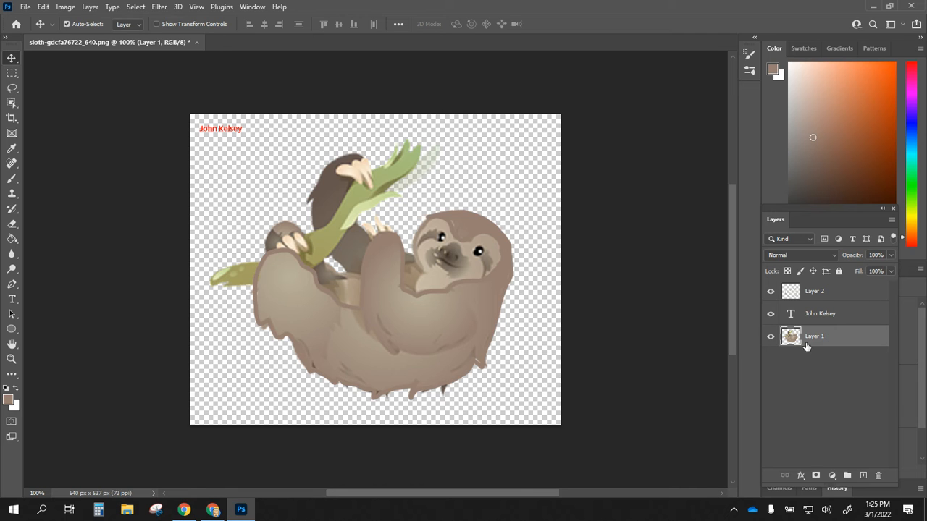
pyautogui.click(891, 255)
pyautogui.moveTo(889, 270); pyautogui.dragTo(868, 269)
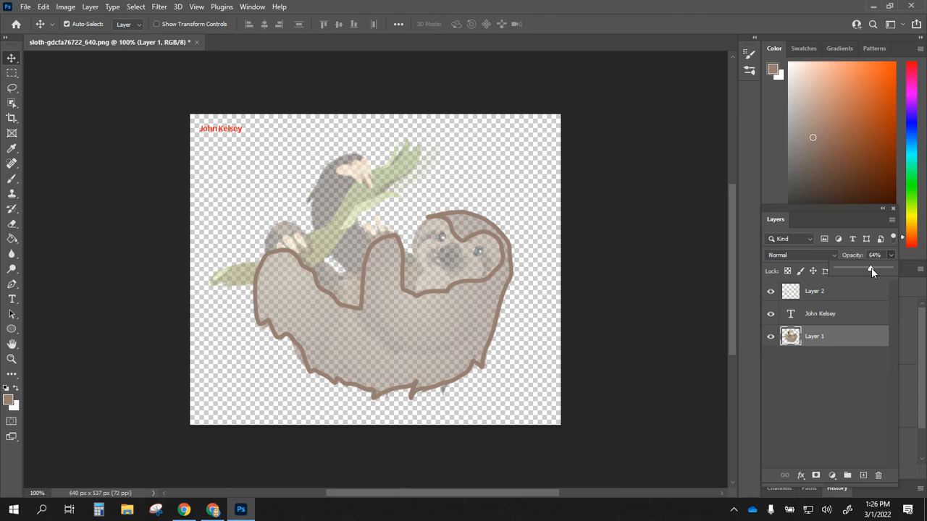
pyautogui.moveTo(875, 269); pyautogui.dragTo(876, 269)
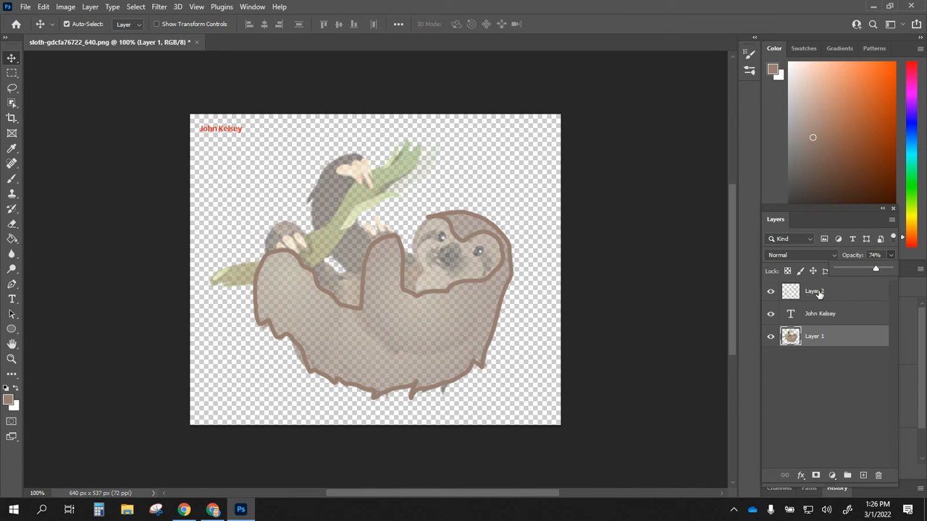
pyautogui.click(831, 338)
pyautogui.moveTo(831, 338); pyautogui.dragTo(831, 288)
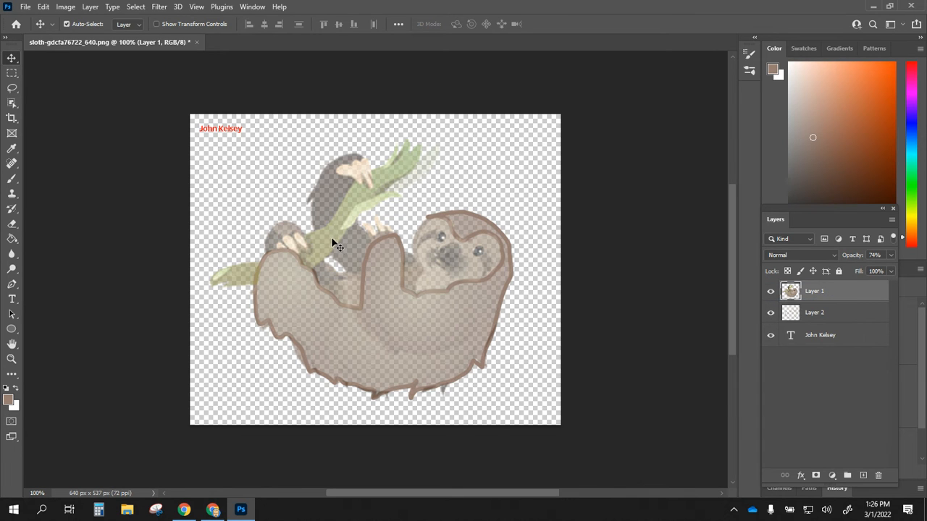
# Step: Fill the inside of the traced outline on Layer 2 with brown using the Paint Bucket
pyautogui.click(770, 292)
pyautogui.click(770, 292)
pyautogui.click(843, 315)
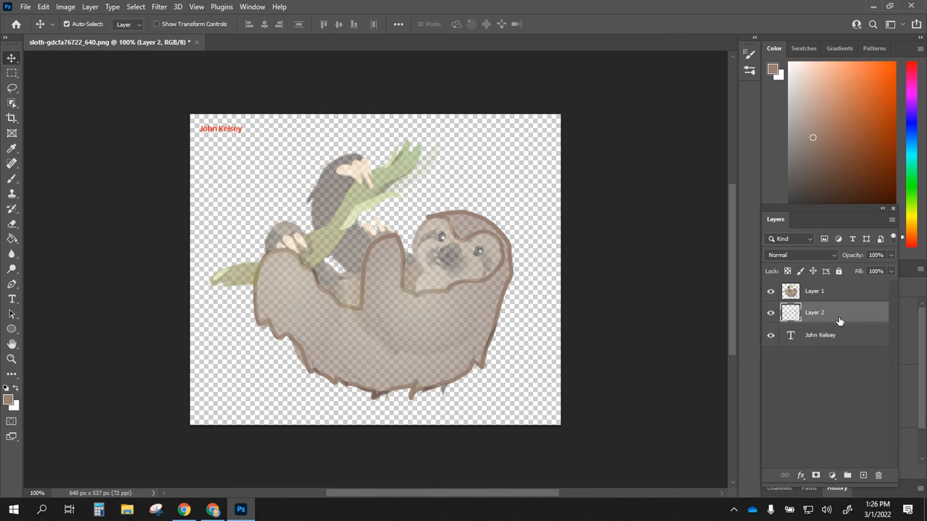
pyautogui.click(11, 241)
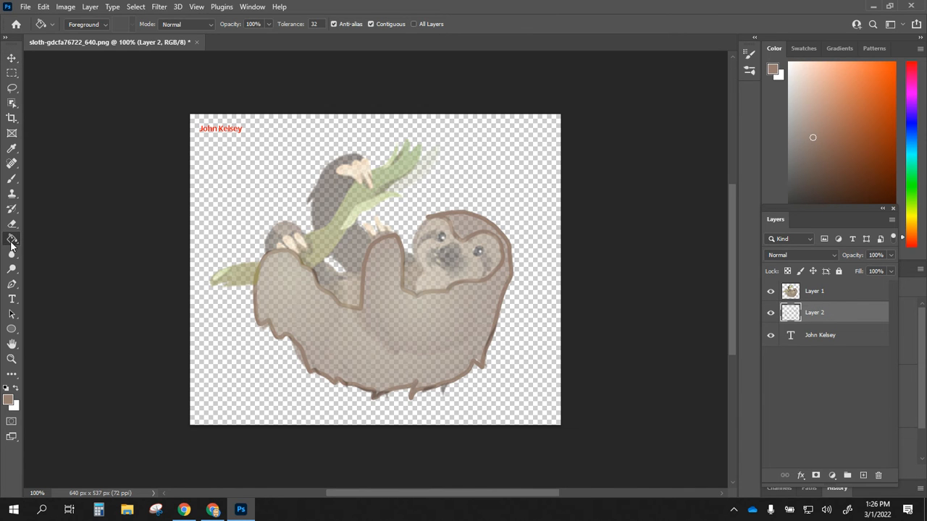
pyautogui.click(322, 311)
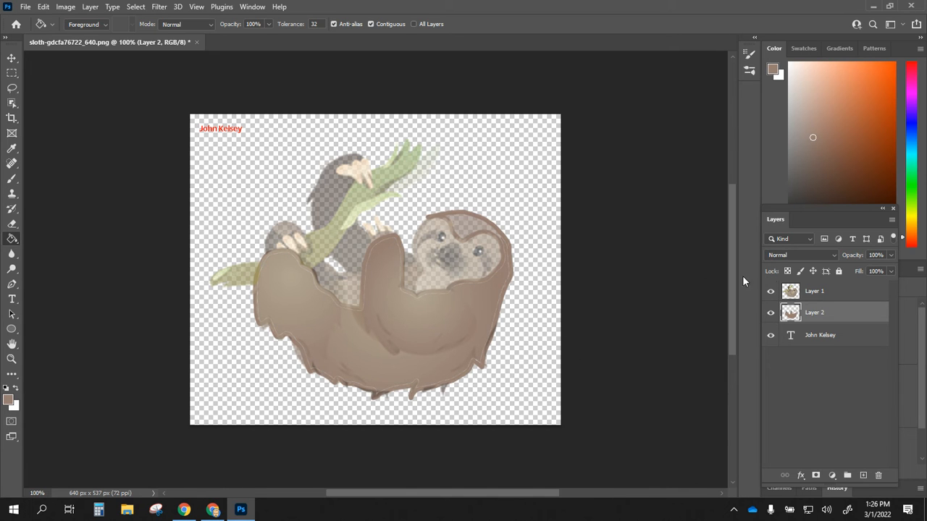
# Step: Fill the light gaps between fill and outline, toggling layer visibility to check the result
pyautogui.click(770, 291)
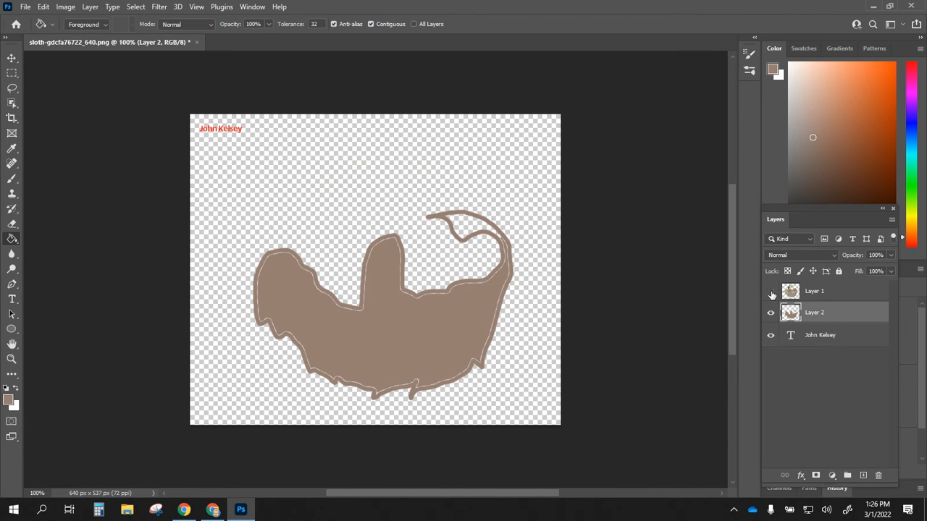
pyautogui.click(770, 292)
pyautogui.click(770, 292)
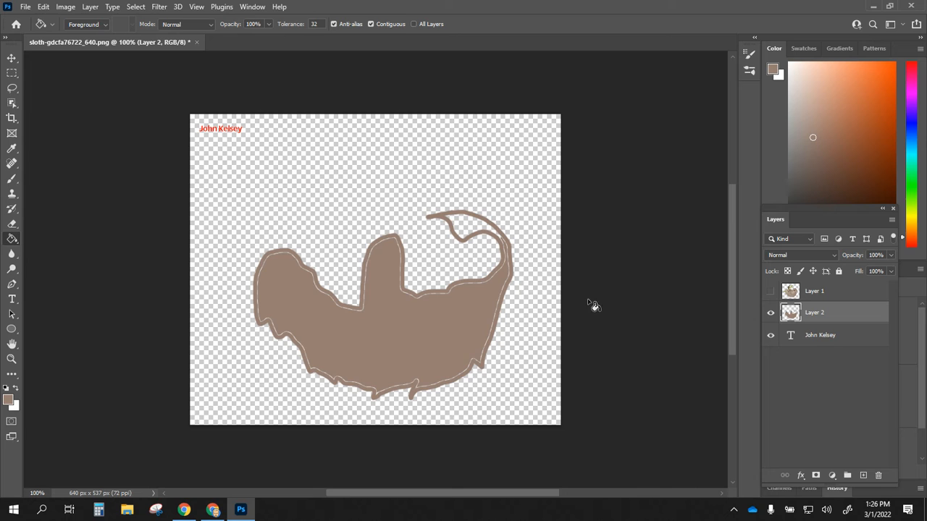
pyautogui.click(509, 276)
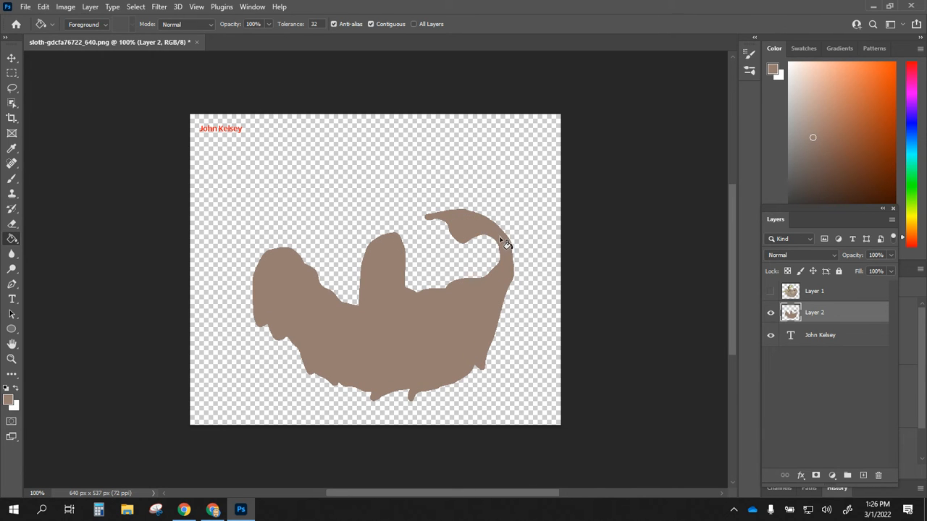
pyautogui.click(771, 312)
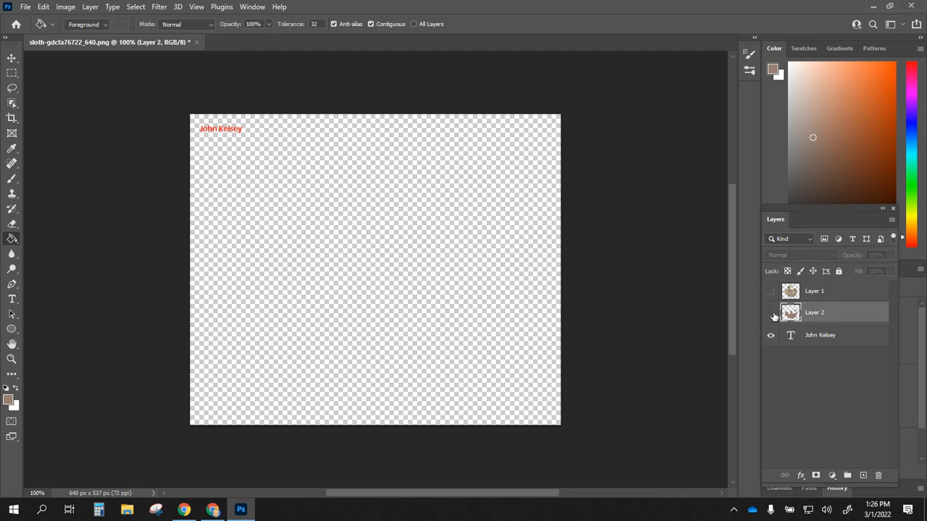
pyautogui.click(770, 313)
pyautogui.click(771, 292)
pyautogui.click(772, 293)
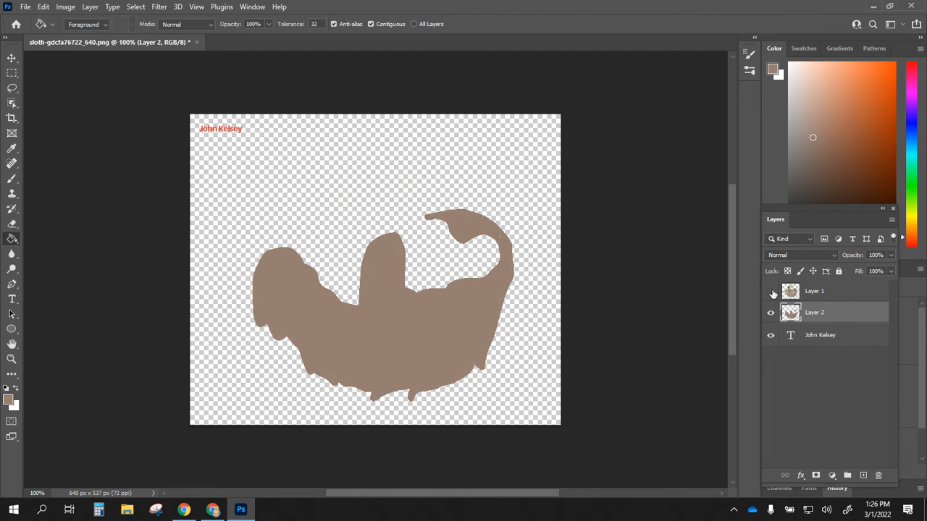
pyautogui.click(771, 291)
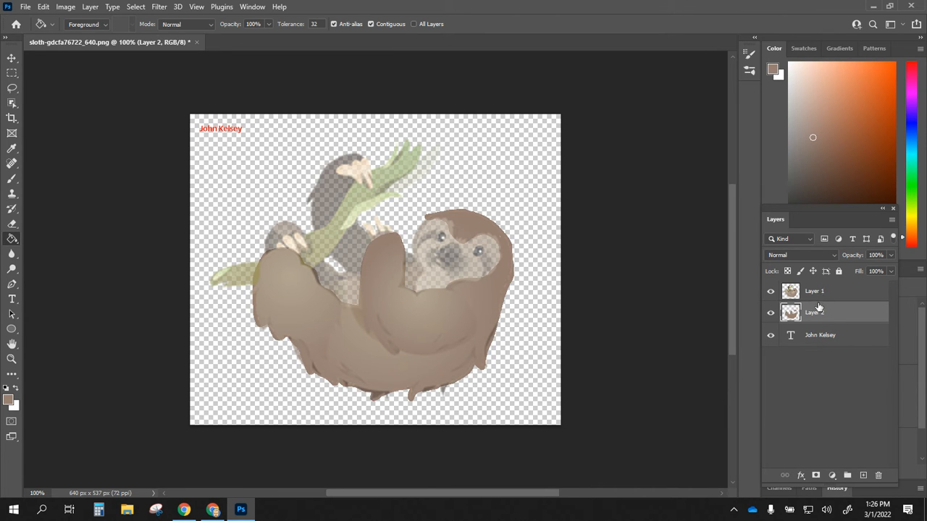
# Step: Set the regular brush to 7 px at 64% hardness and open the foreground colour picker
pyautogui.click(890, 256)
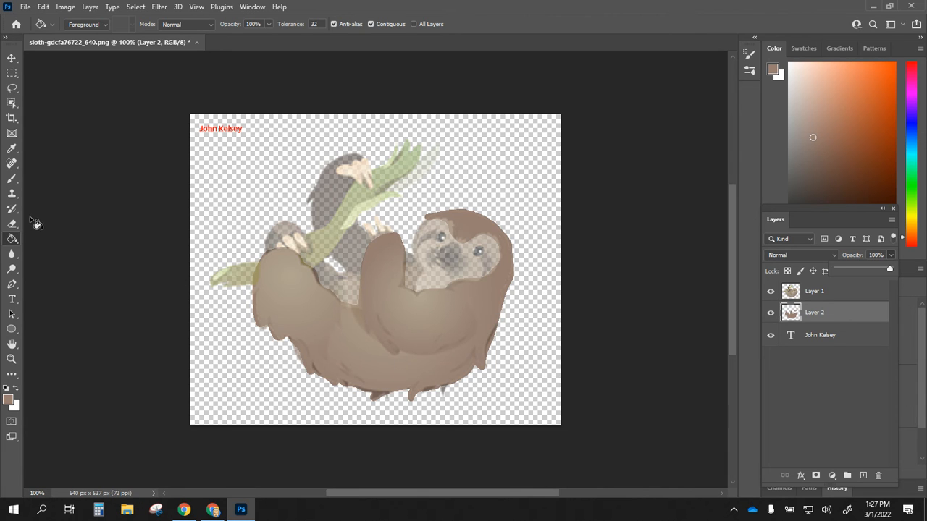
pyautogui.click(13, 180)
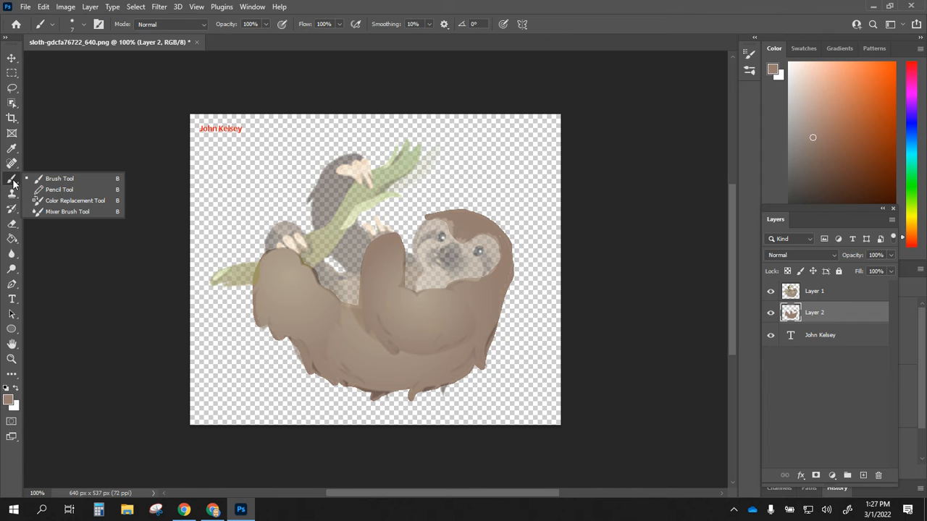
pyautogui.click(46, 179)
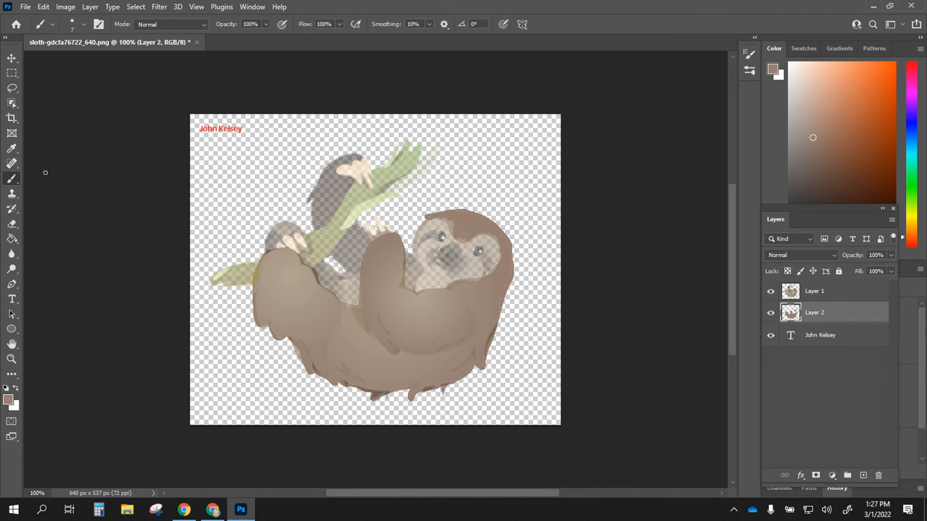
pyautogui.click(50, 26)
pyautogui.click(77, 25)
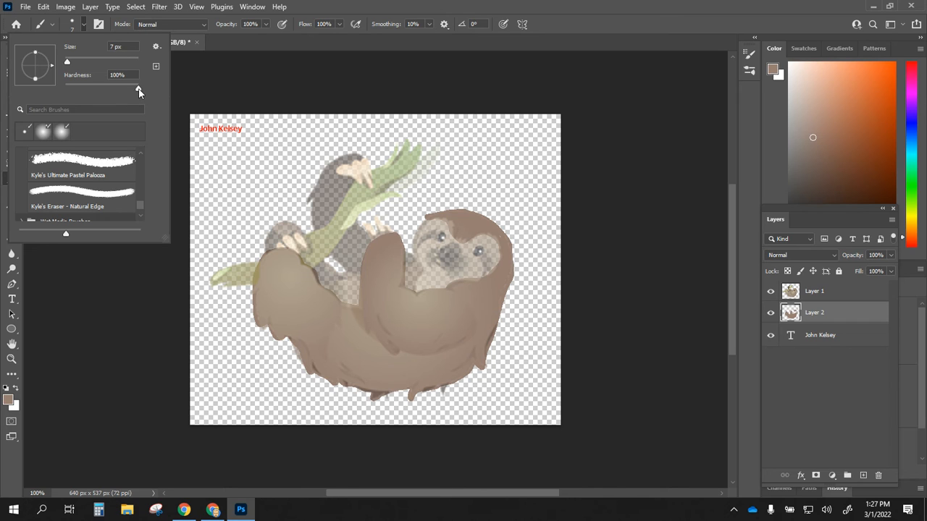
pyautogui.moveTo(114, 88); pyautogui.dragTo(111, 88)
pyautogui.click(9, 399)
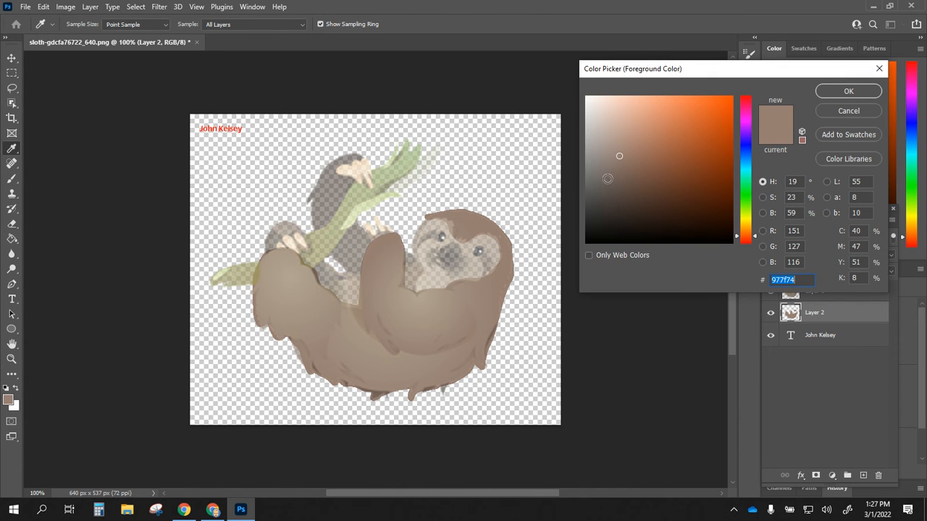
# Step: Sample the lighter tan #af9d8d from the sloth as the foreground colour and confirm it
pyautogui.click(452, 221)
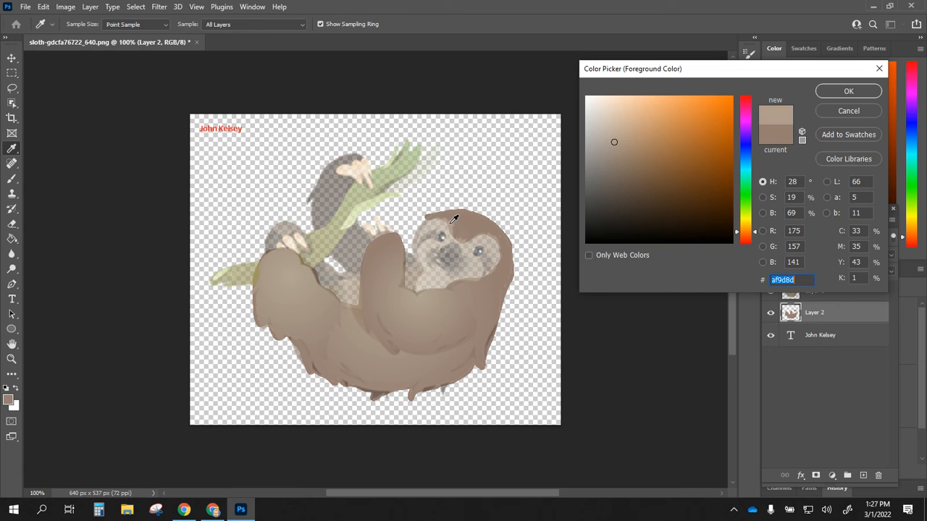
pyautogui.click(847, 91)
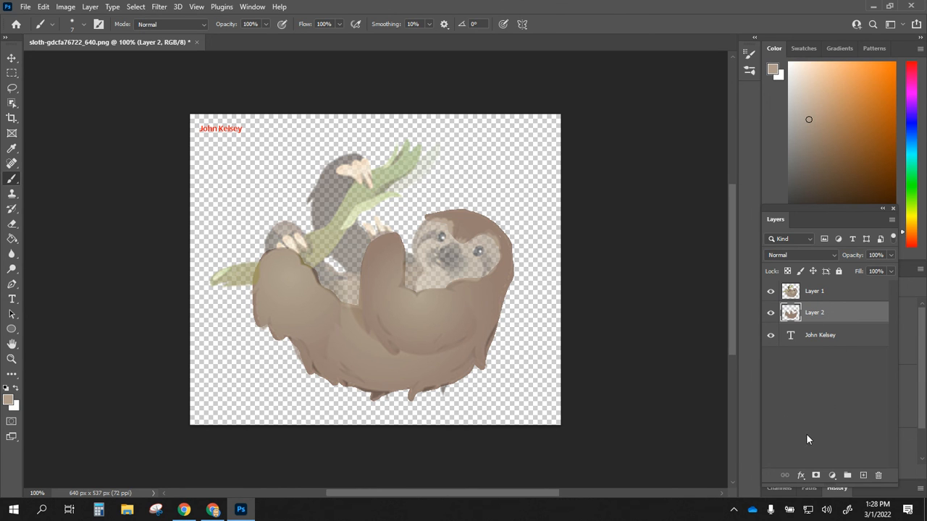
# Step: Hide and show the brown fill layer to compare, then open the File menu
pyautogui.click(771, 312)
pyautogui.click(770, 312)
pyautogui.click(25, 7)
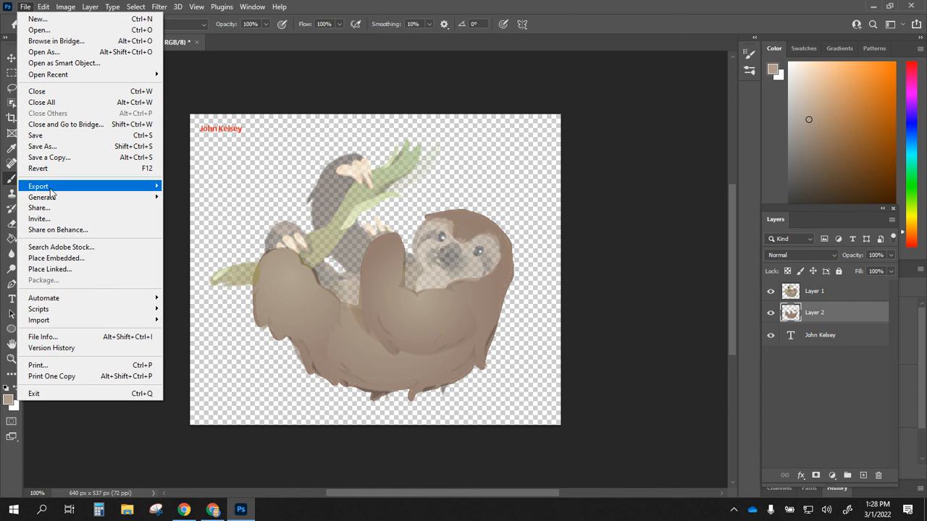
# Step: Close the File menu at Quick Export as PNG without exporting
pyautogui.moveTo(50, 190)
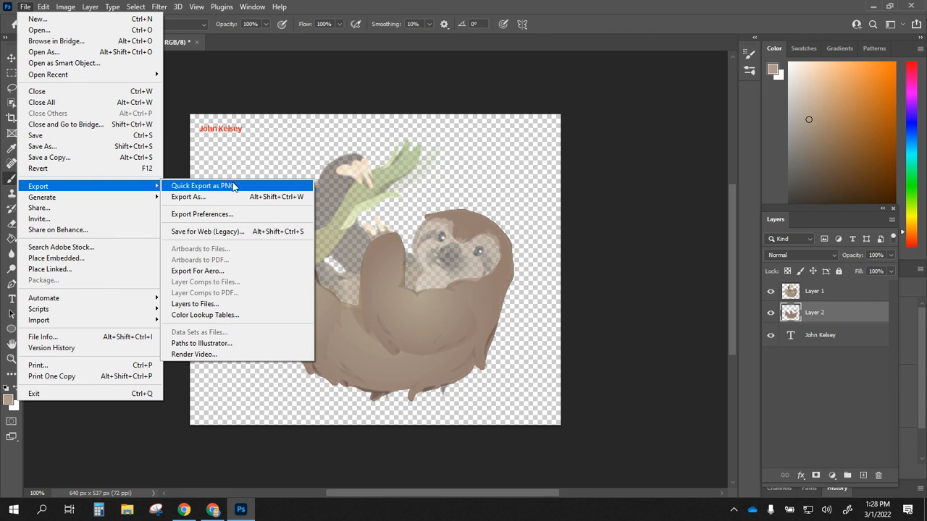
pyautogui.press('Escape')
pyautogui.press('Escape')
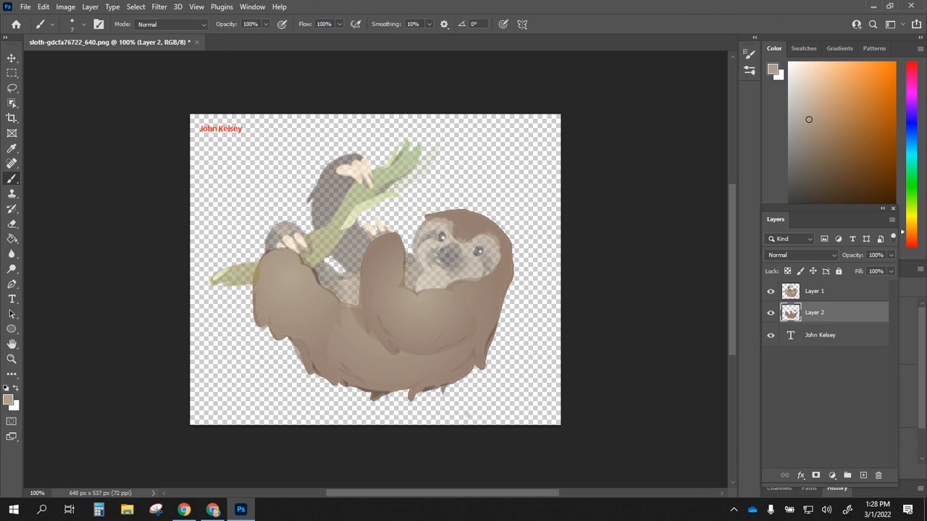
pyautogui.moveTo(212, 511)
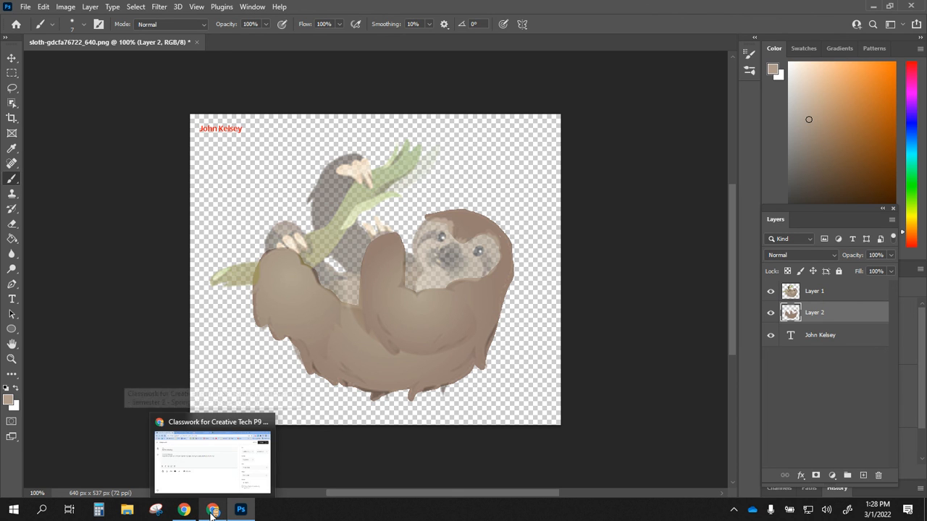